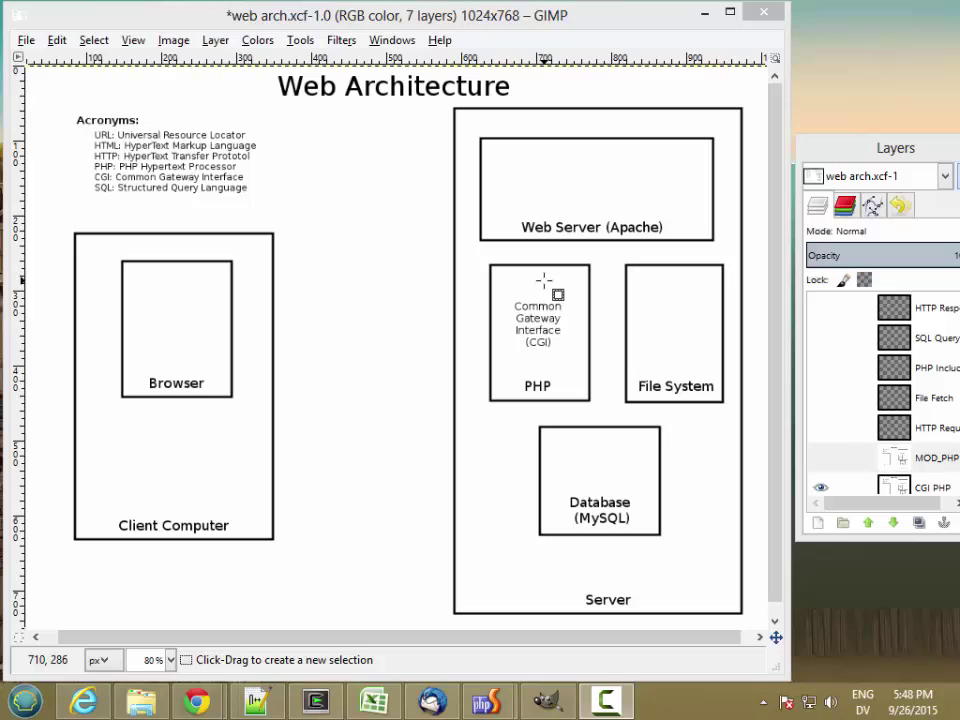
Make the MOD_PHP layer visible so Mod_PHP appears inside the Web Server (Apache) box
{"action": "left_click", "coordinate": [822, 459]}
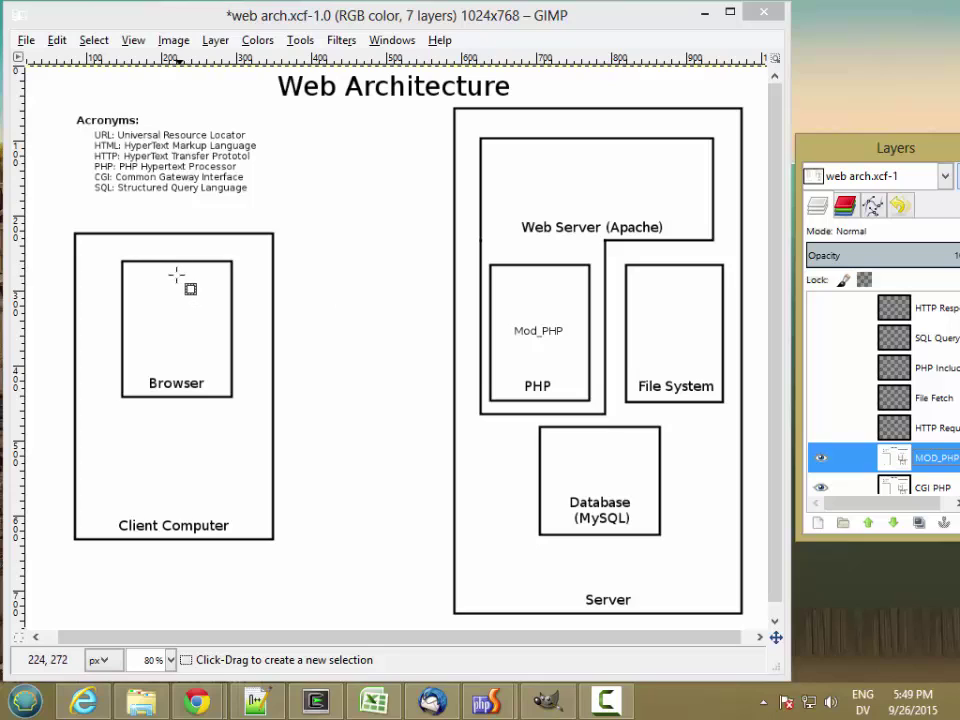
Show the HTTP Request layer's blue Page Request (HTTP) arrow from Browser to Web Server
{"action": "left_click", "coordinate": [820, 428]}
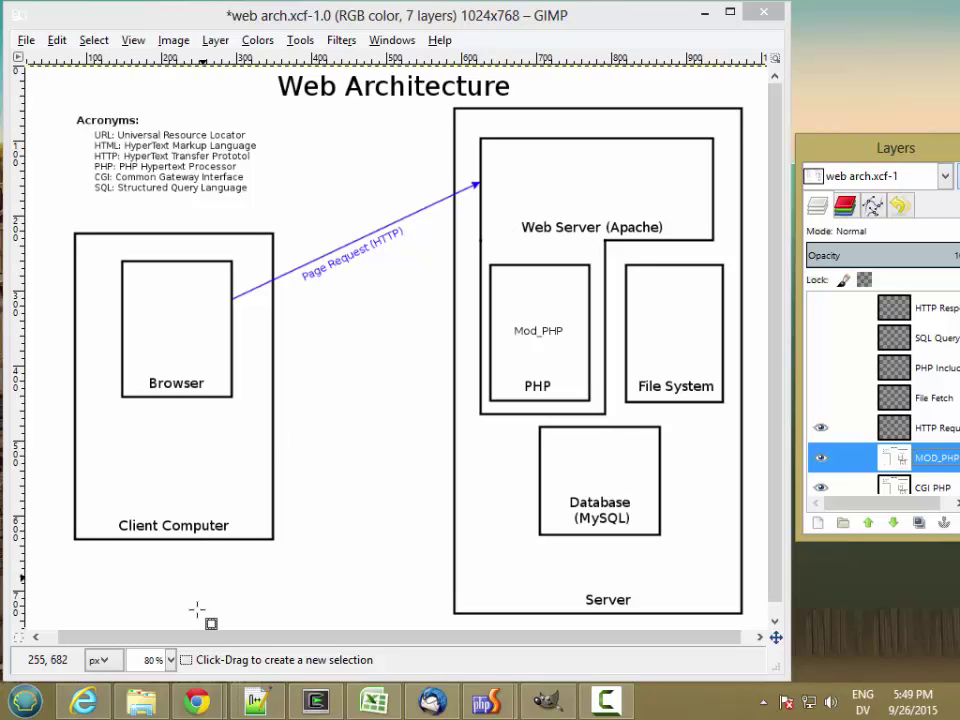
Bring the Chrome window forward and open the DevTools Network panel
{"action": "mouse_move", "coordinate": [195, 705]}
{"action": "left_click", "coordinate": [317, 600]}
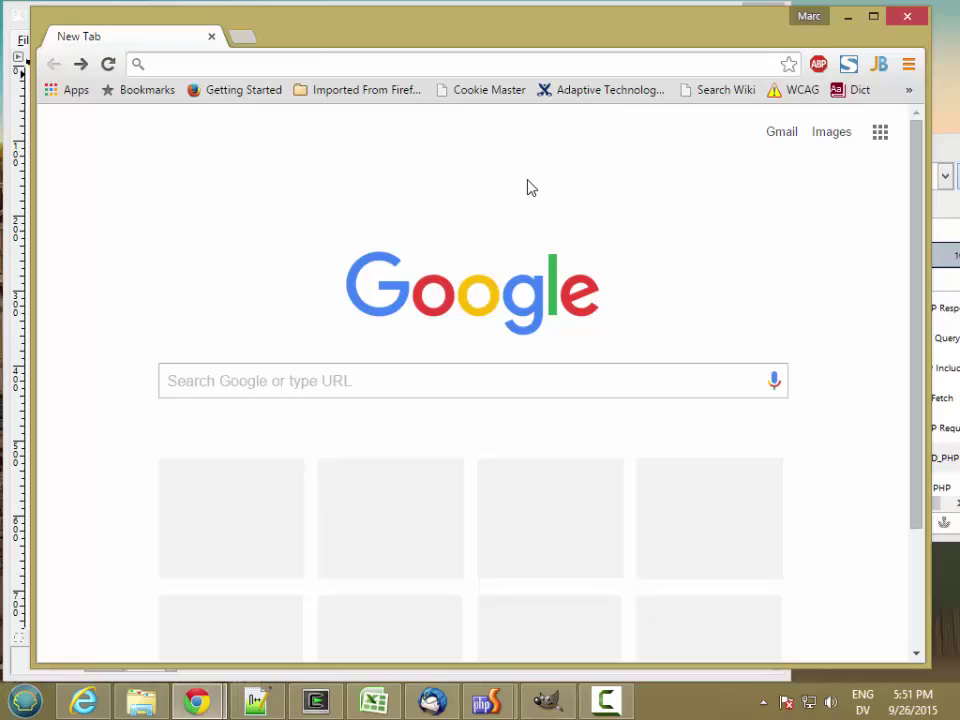
{"action": "key", "text": "ctrl+shift+i"}
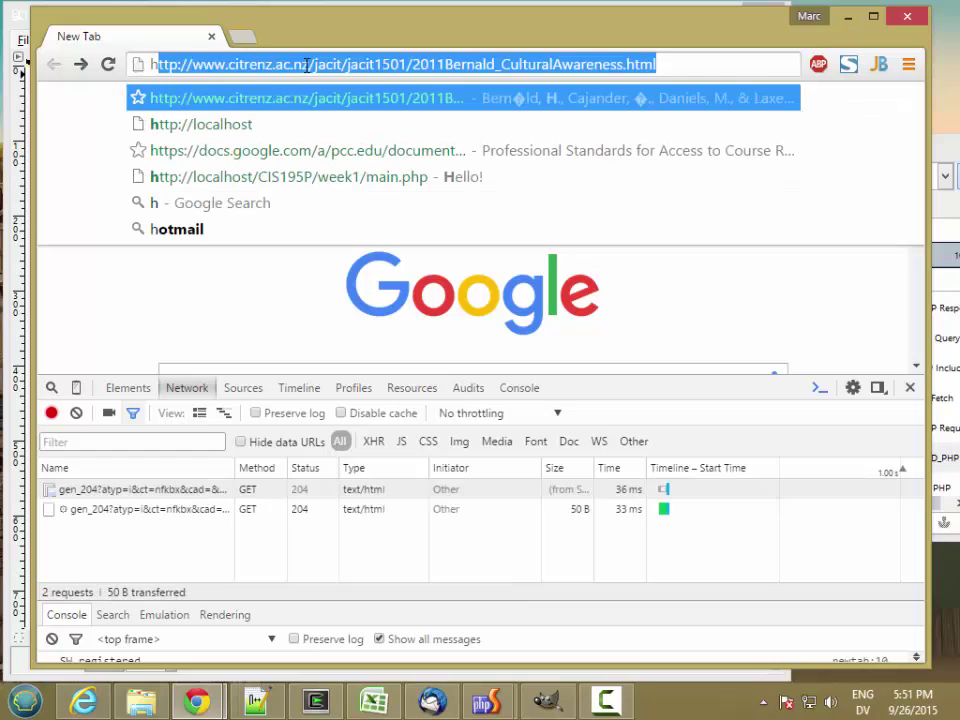
{"action": "type", "text": "ttp://loc"}
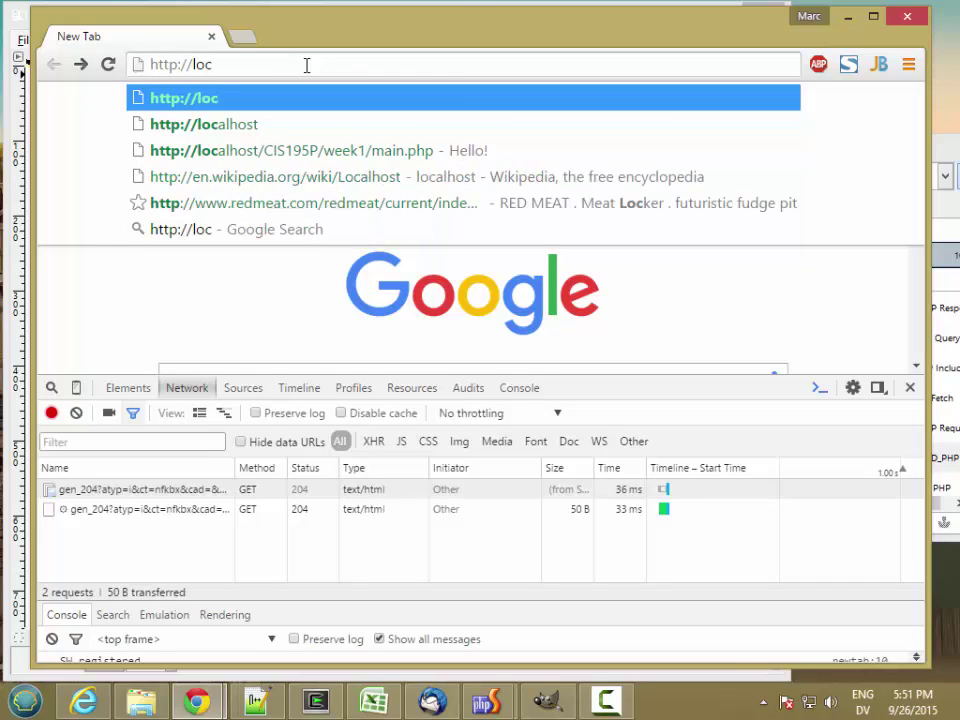
{"action": "type", "text": "alhost/CI"}
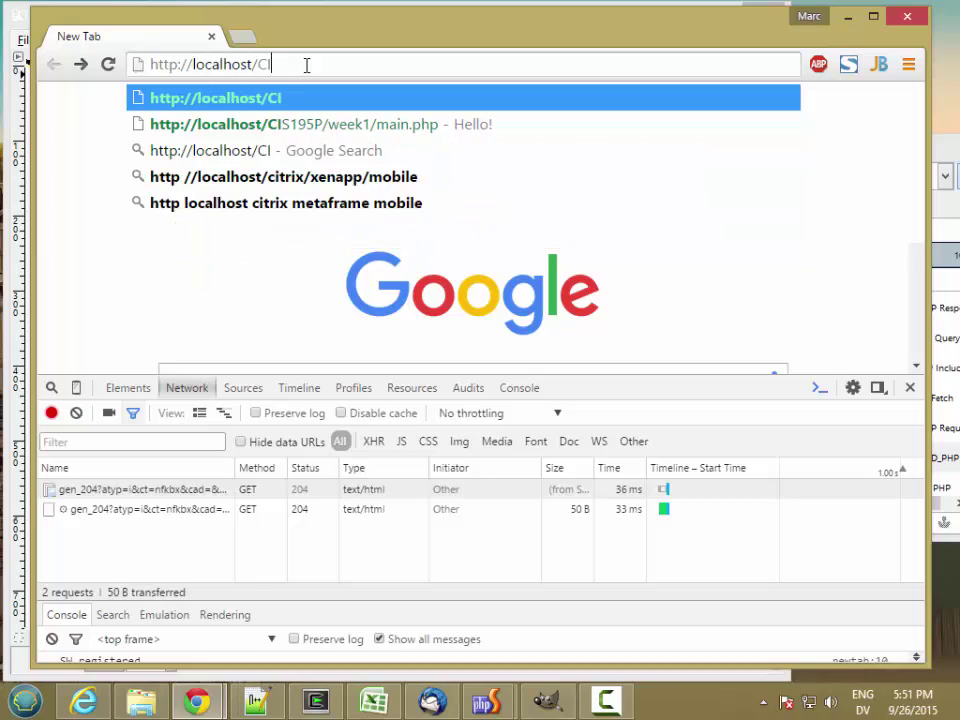
{"action": "type", "text": "S195P/"}
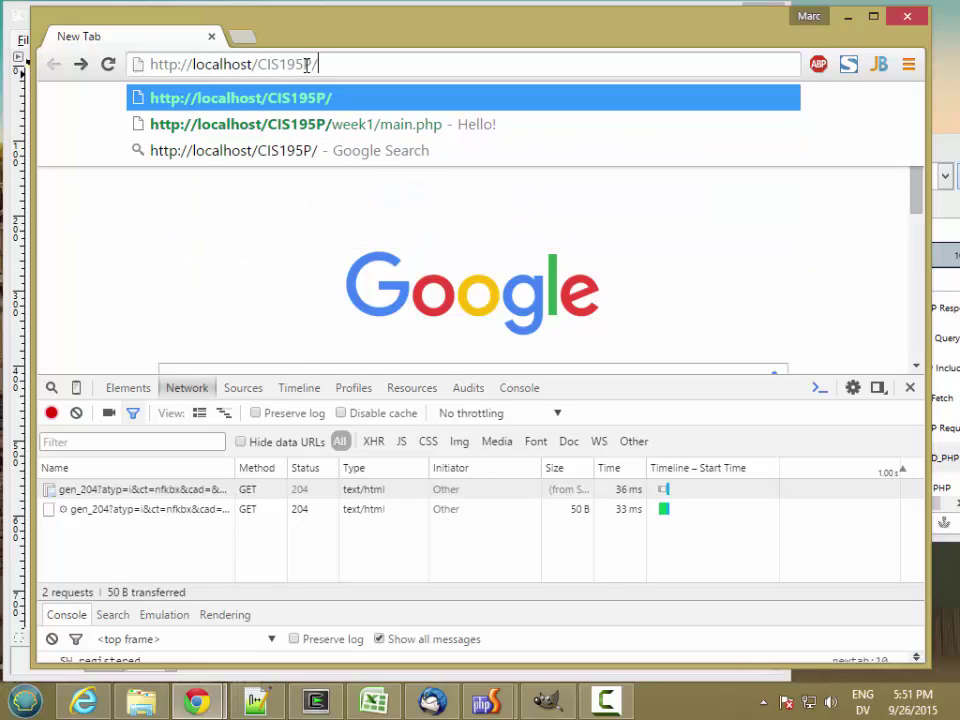
{"action": "type", "text": "week1/"}
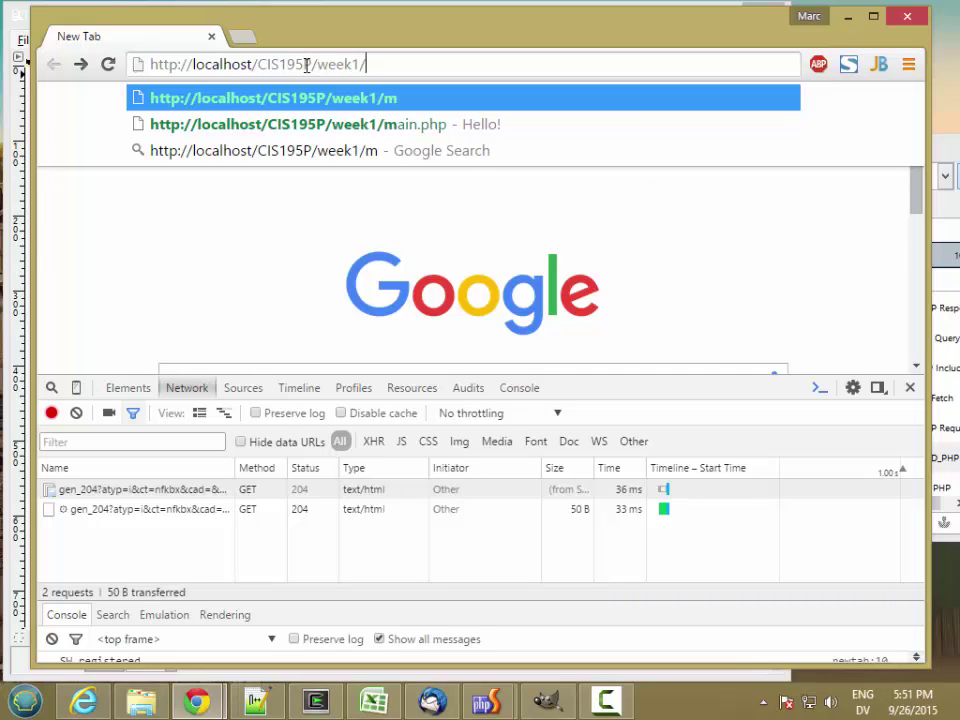
{"action": "type", "text": "main.php"}
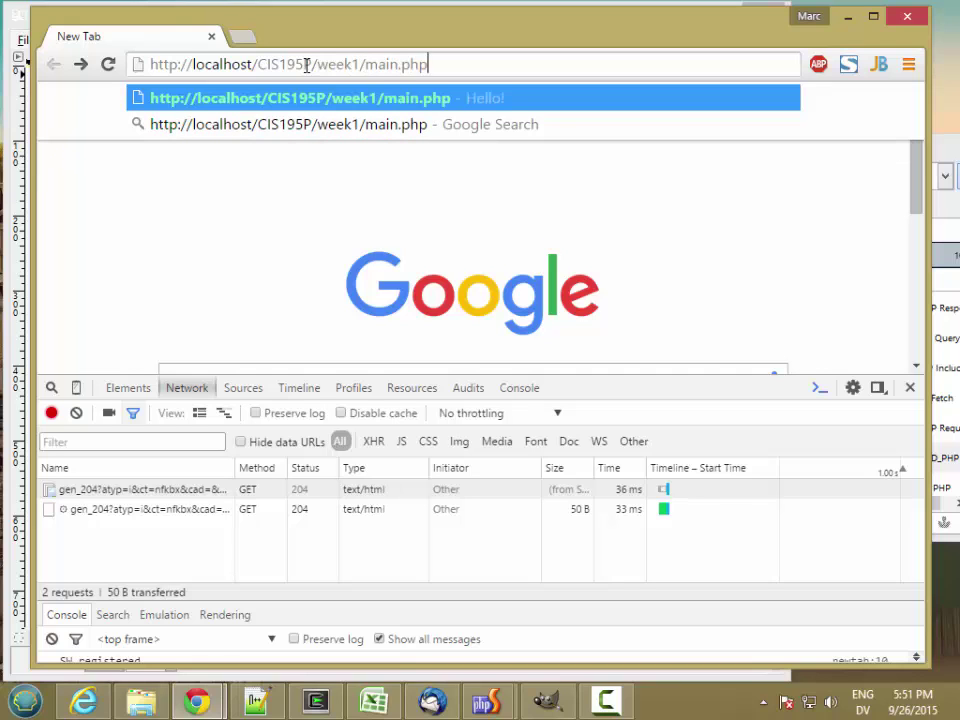
{"action": "key", "text": "Return"}
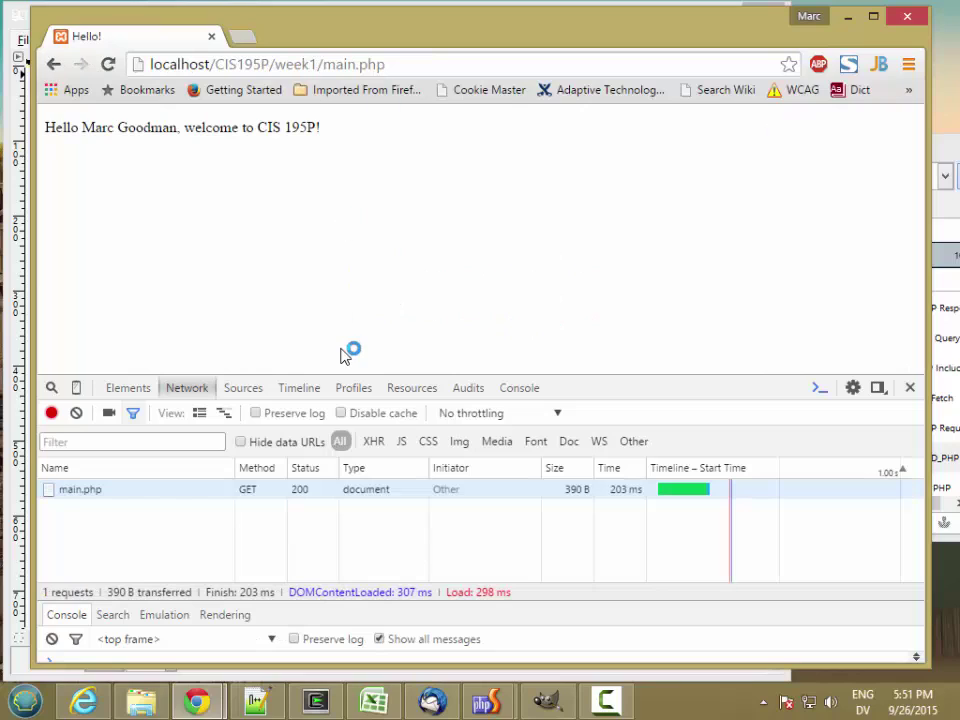
Enlarge DevTools and show main.php's request headers as raw source
{"action": "left_click", "coordinate": [80, 490]}
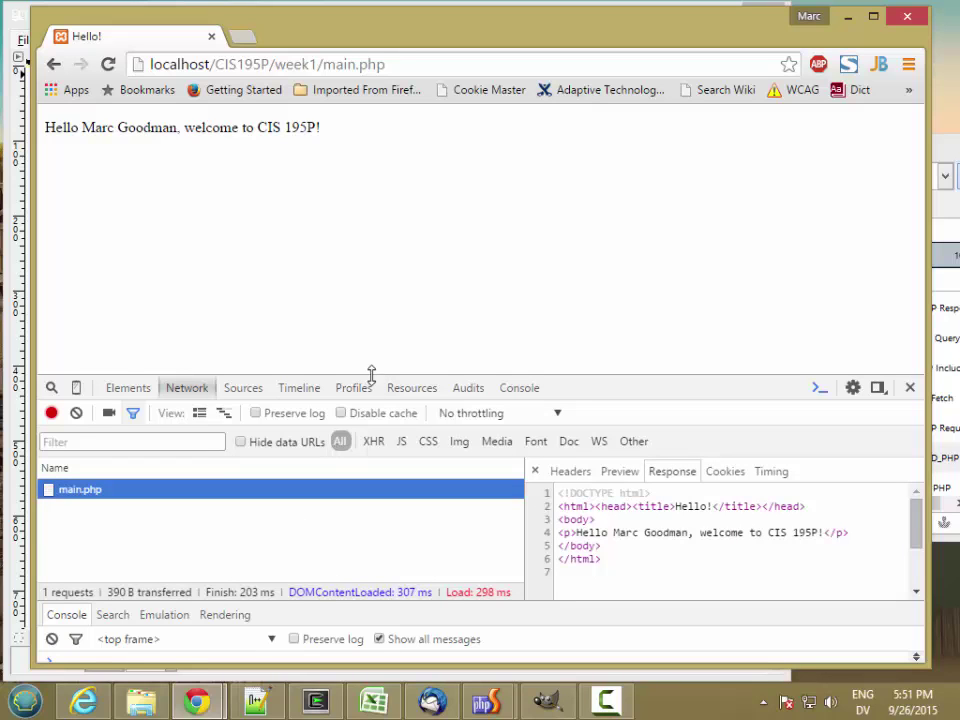
{"action": "left_click_drag", "start_coordinate": [371, 376], "coordinate": [371, 292]}
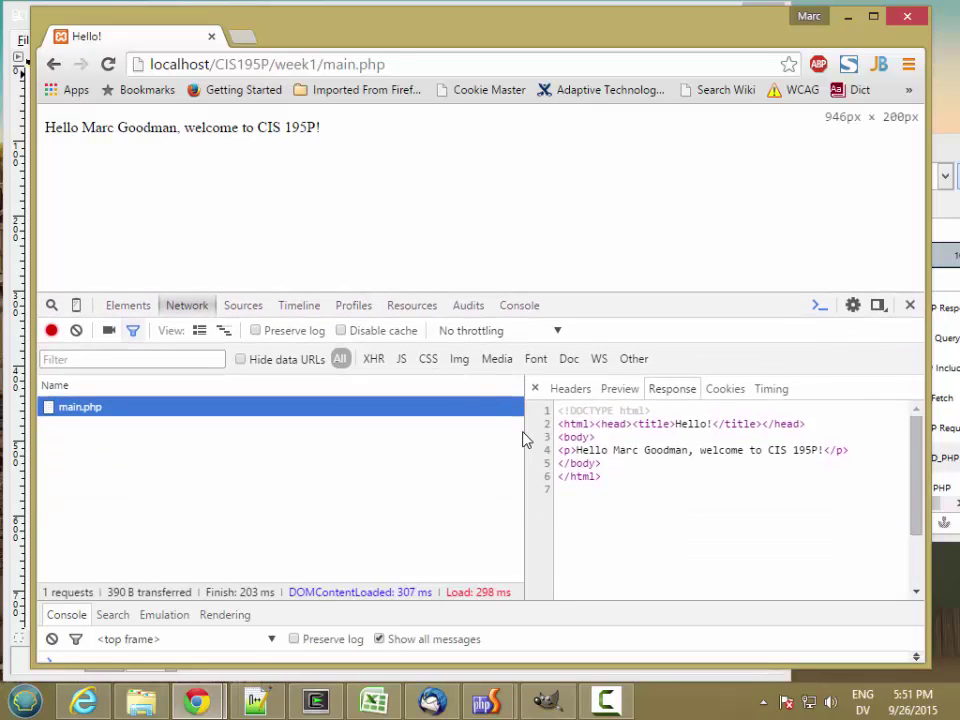
{"action": "left_click", "coordinate": [572, 390]}
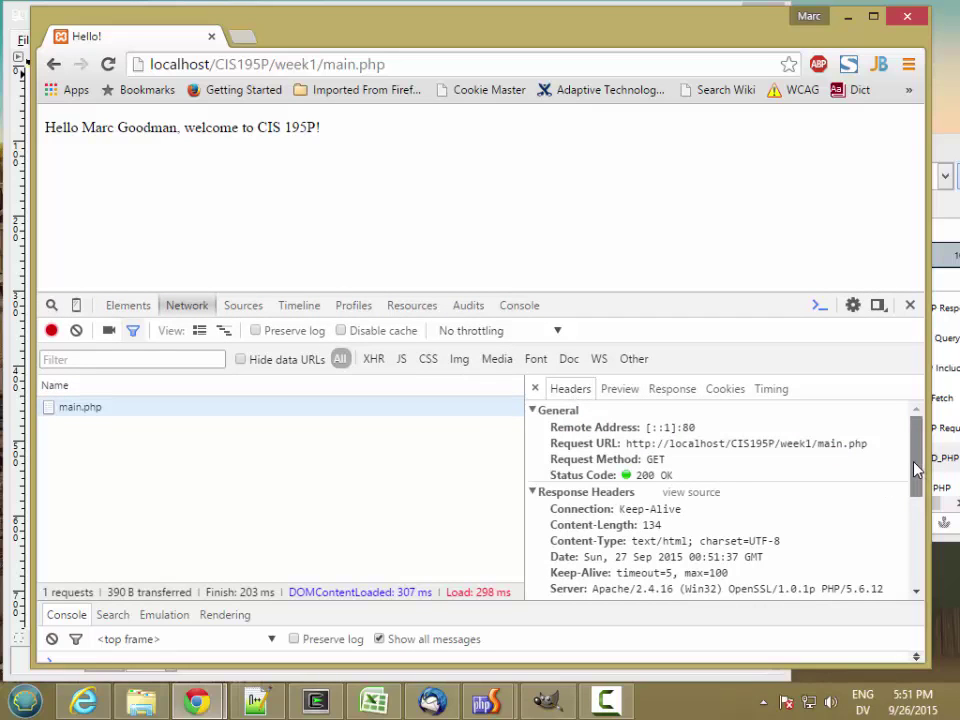
{"action": "left_click_drag", "start_coordinate": [916, 432], "coordinate": [915, 553]}
{"action": "left_click", "coordinate": [673, 418]}
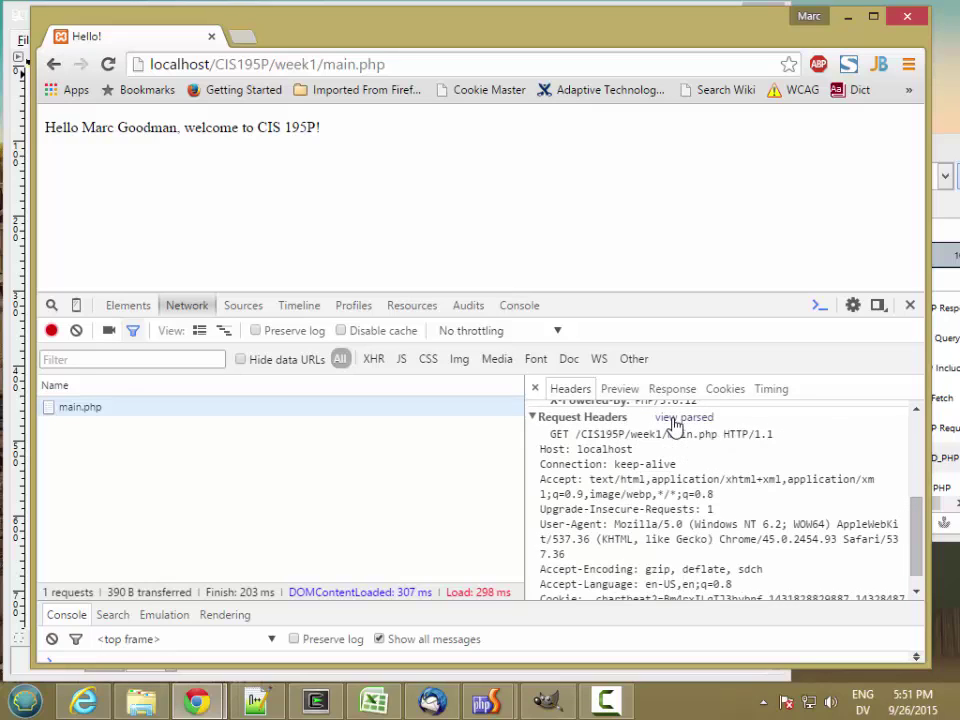
Highlight the Host: localhost line and then the raw request header lines
{"action": "triple_click", "coordinate": [548, 456]}
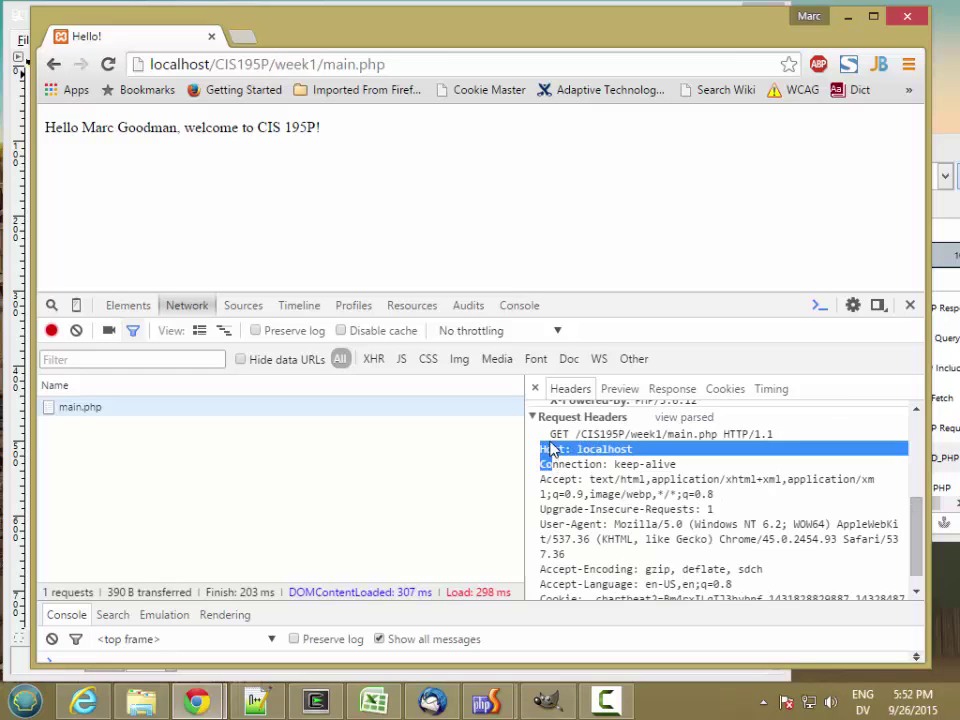
{"action": "left_click", "coordinate": [550, 443]}
{"action": "left_click_drag", "start_coordinate": [550, 441], "coordinate": [573, 557]}
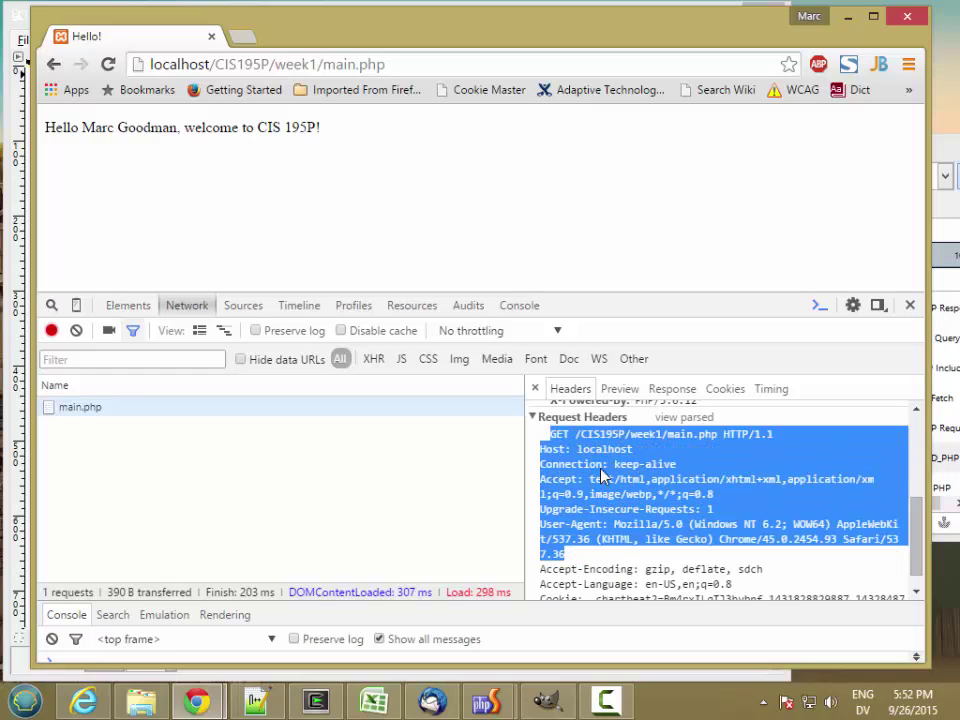
{"action": "left_click", "coordinate": [560, 452]}
Highlight GET, /CIS195P/week1/main.php, HTTP/1.1, Host and localhost in turn
{"action": "double_click", "coordinate": [562, 437]}
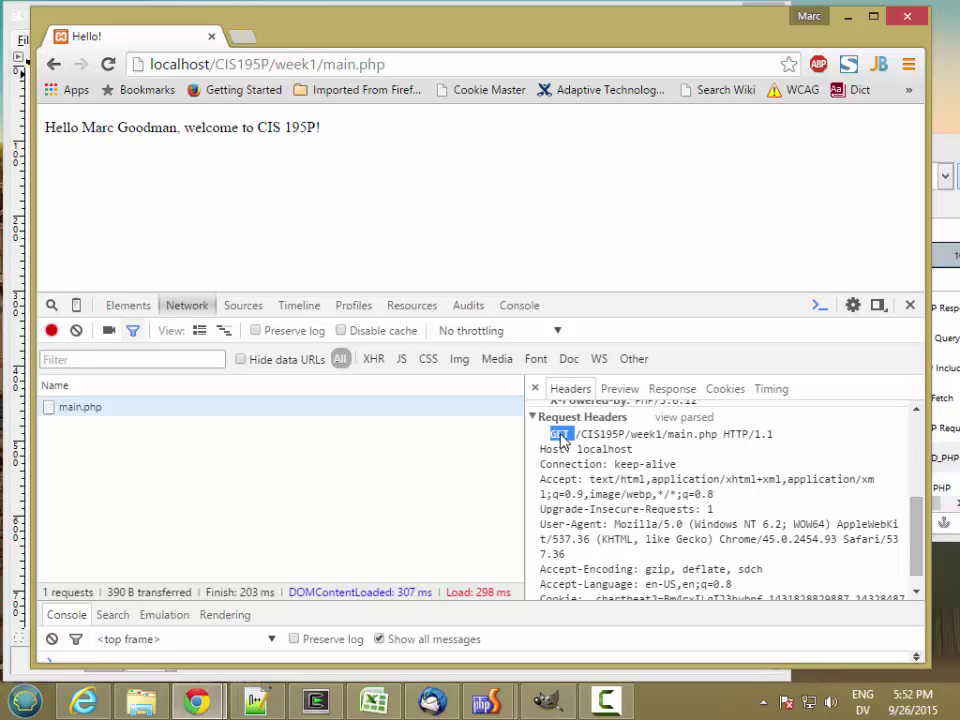
{"action": "left_click", "coordinate": [576, 442]}
{"action": "left_click_drag", "start_coordinate": [576, 441], "coordinate": [716, 442]}
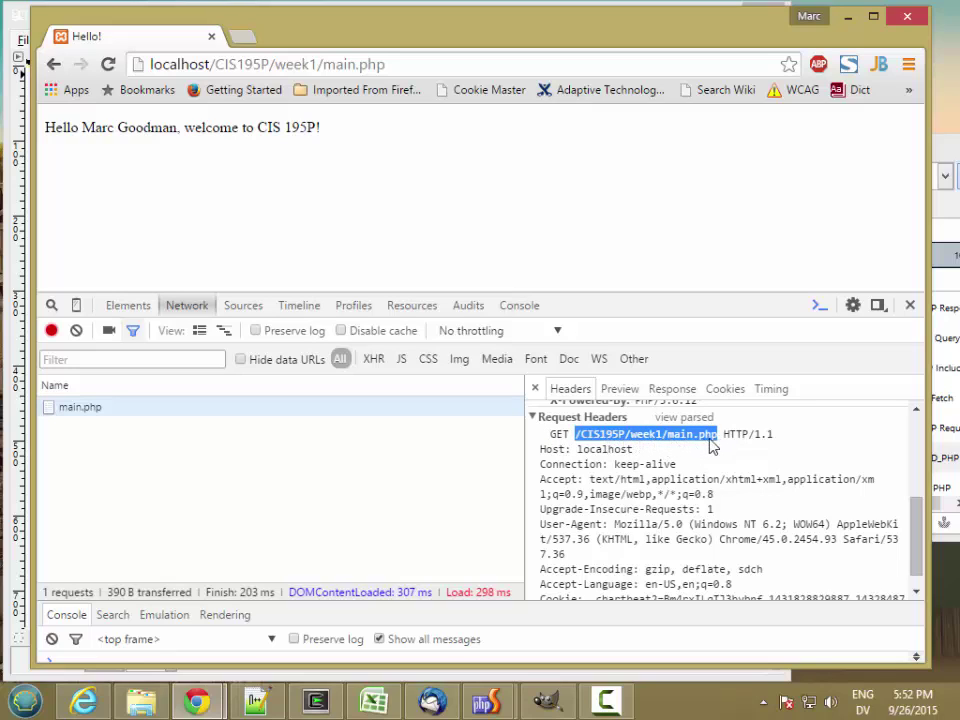
{"action": "left_click_drag", "start_coordinate": [726, 441], "coordinate": [768, 448]}
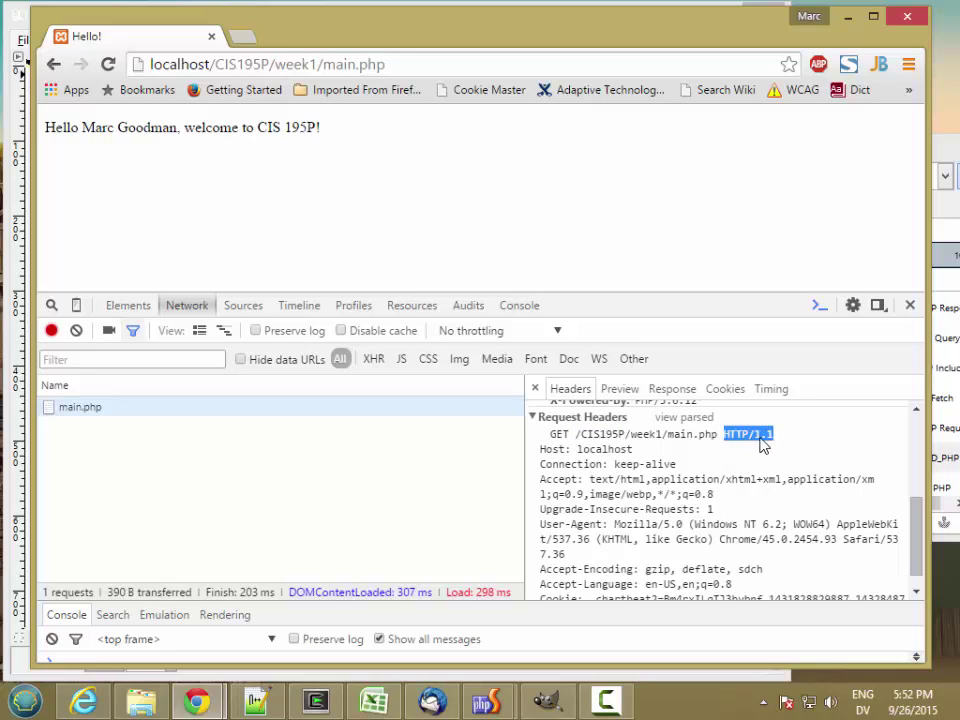
{"action": "double_click", "coordinate": [558, 452]}
{"action": "double_click", "coordinate": [604, 450]}
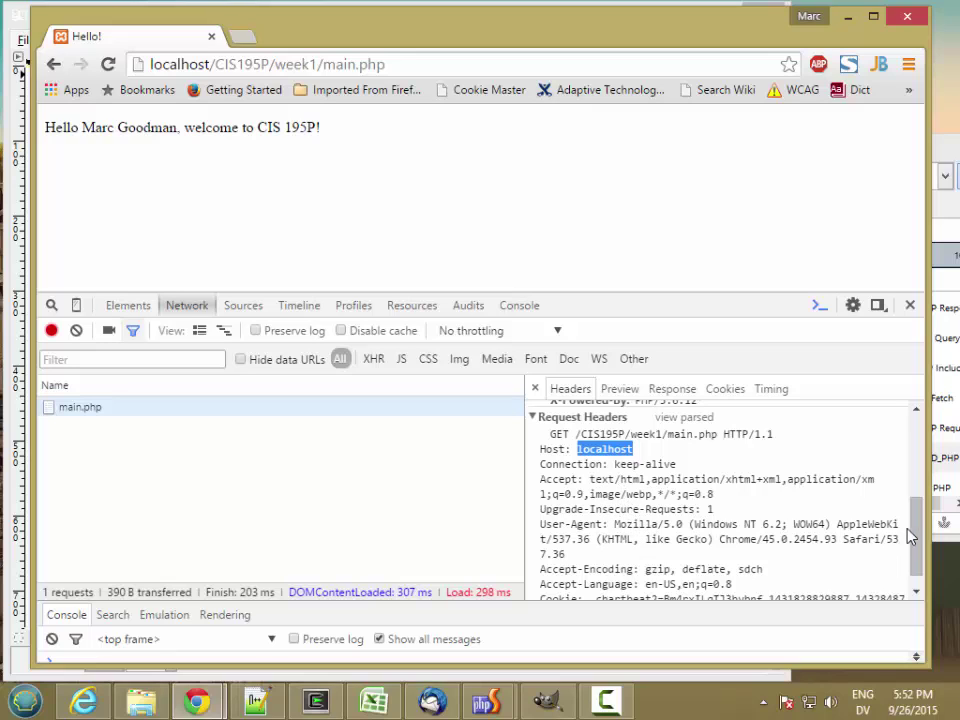
{"action": "left_click_drag", "start_coordinate": [913, 536], "coordinate": [911, 420]}
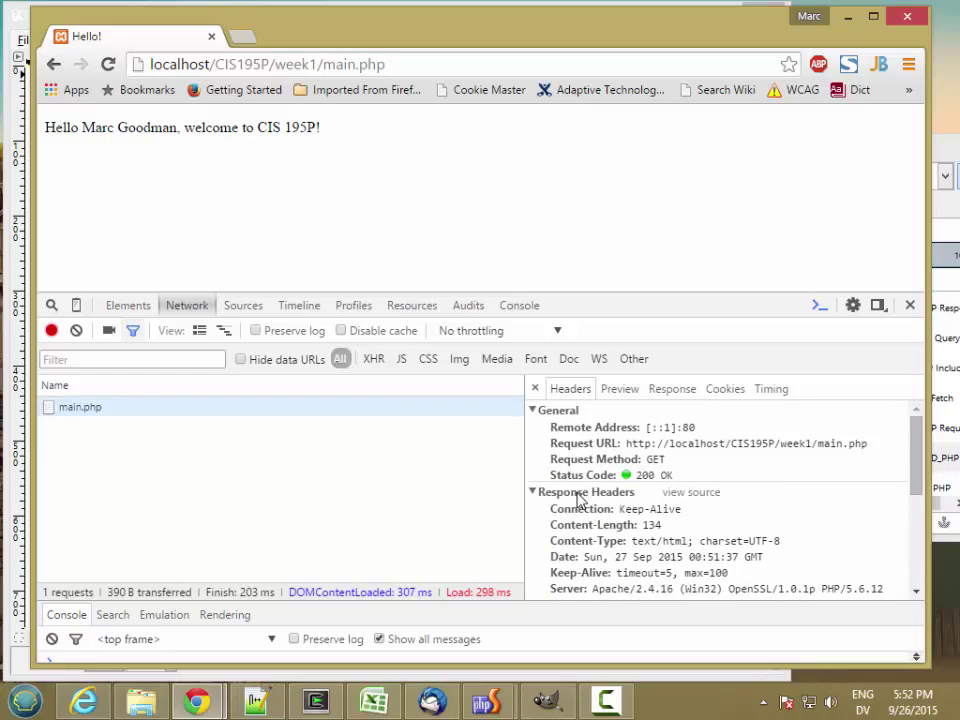
{"action": "left_click", "coordinate": [681, 494]}
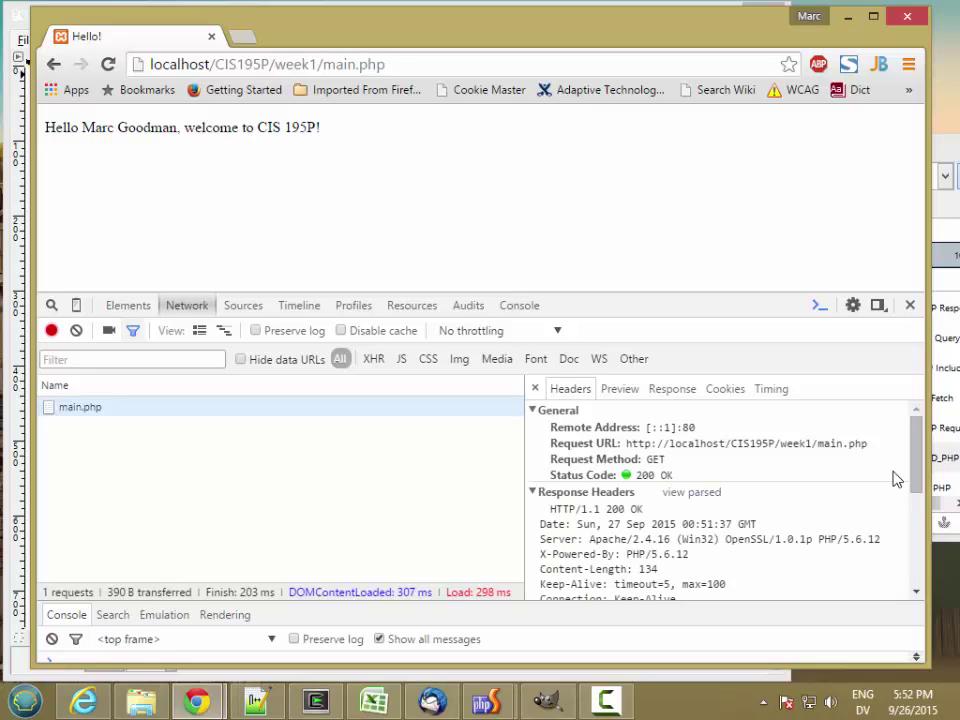
{"action": "left_click_drag", "start_coordinate": [917, 471], "coordinate": [911, 493]}
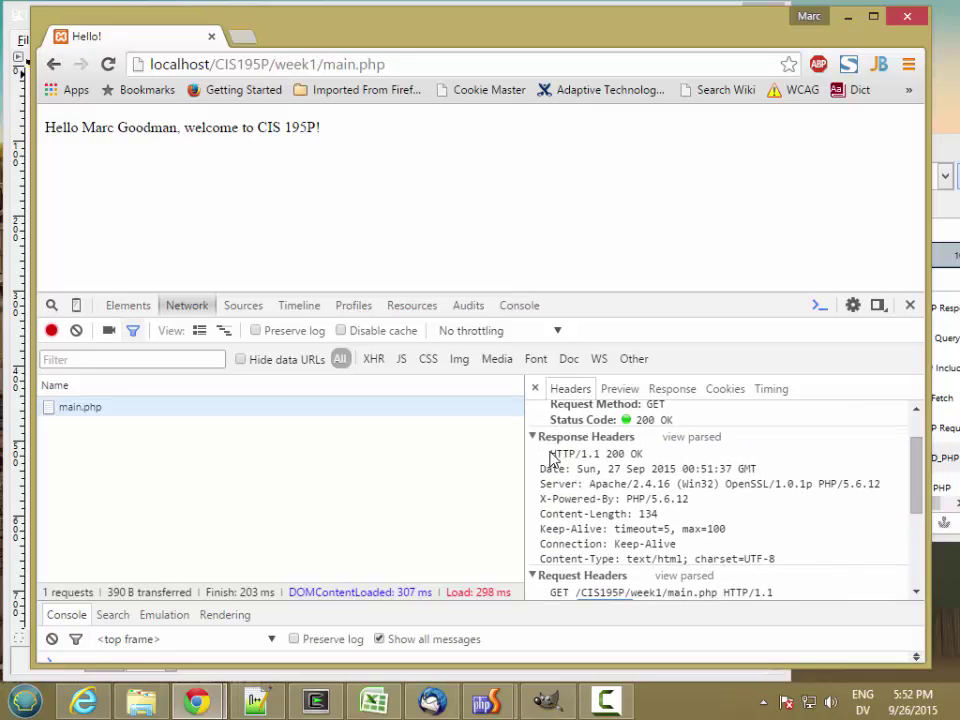
{"action": "left_click_drag", "start_coordinate": [550, 452], "coordinate": [602, 456]}
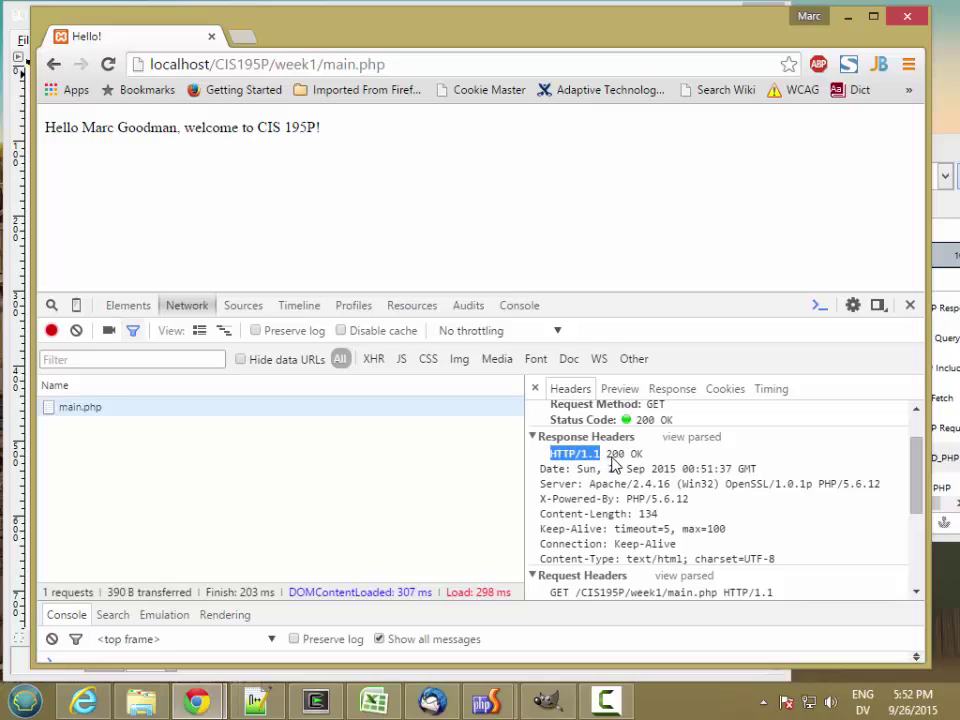
{"action": "double_click", "coordinate": [615, 456]}
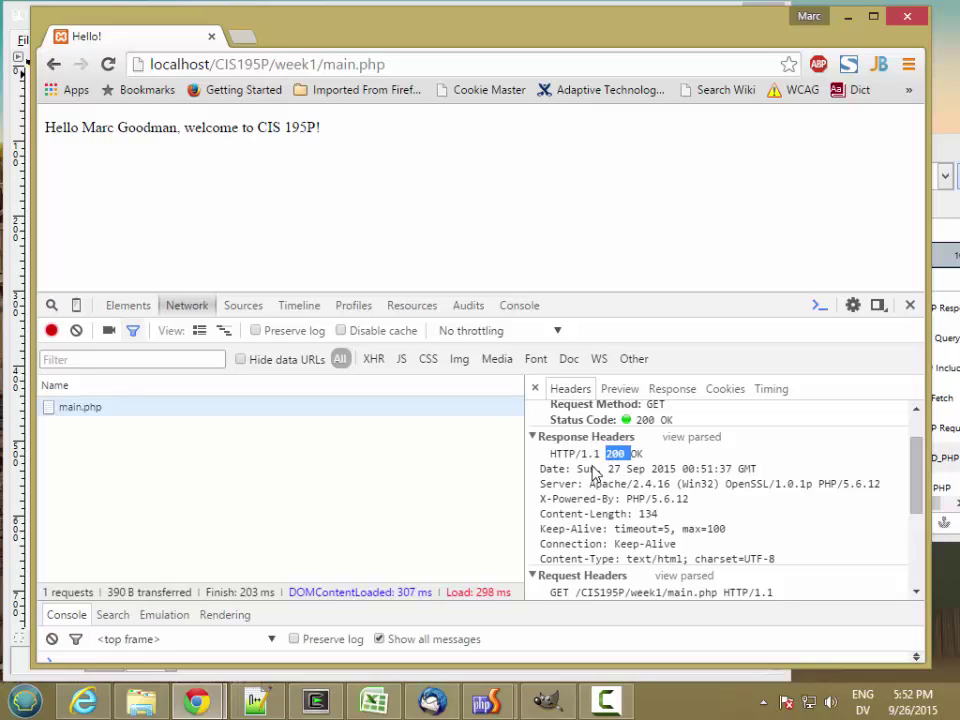
{"action": "left_click_drag", "start_coordinate": [540, 472], "coordinate": [760, 482]}
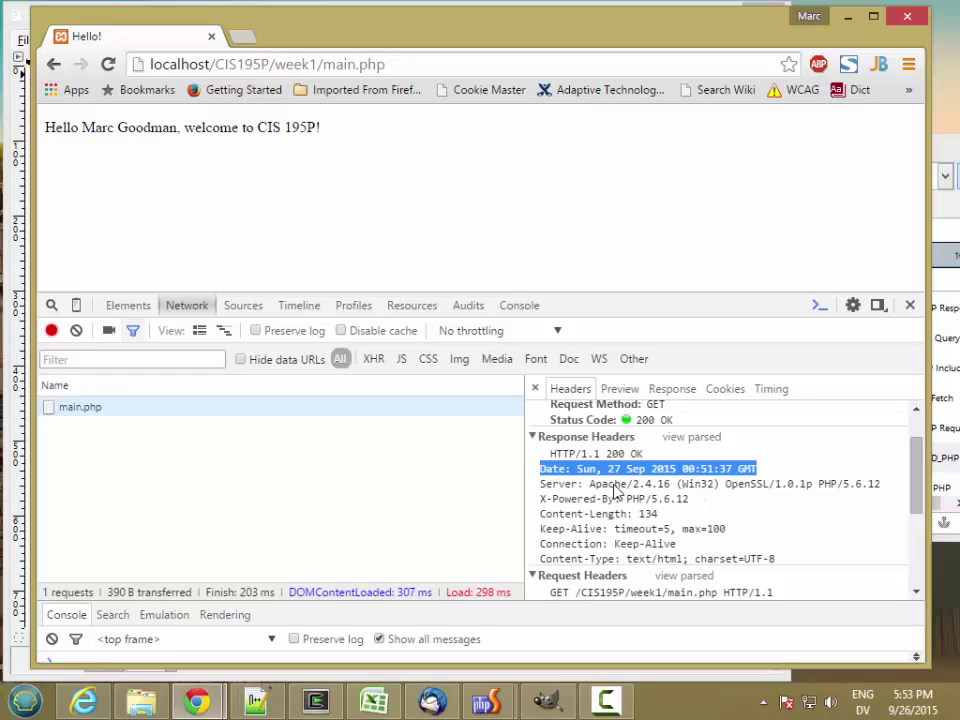
{"action": "left_click_drag", "start_coordinate": [538, 489], "coordinate": [882, 487]}
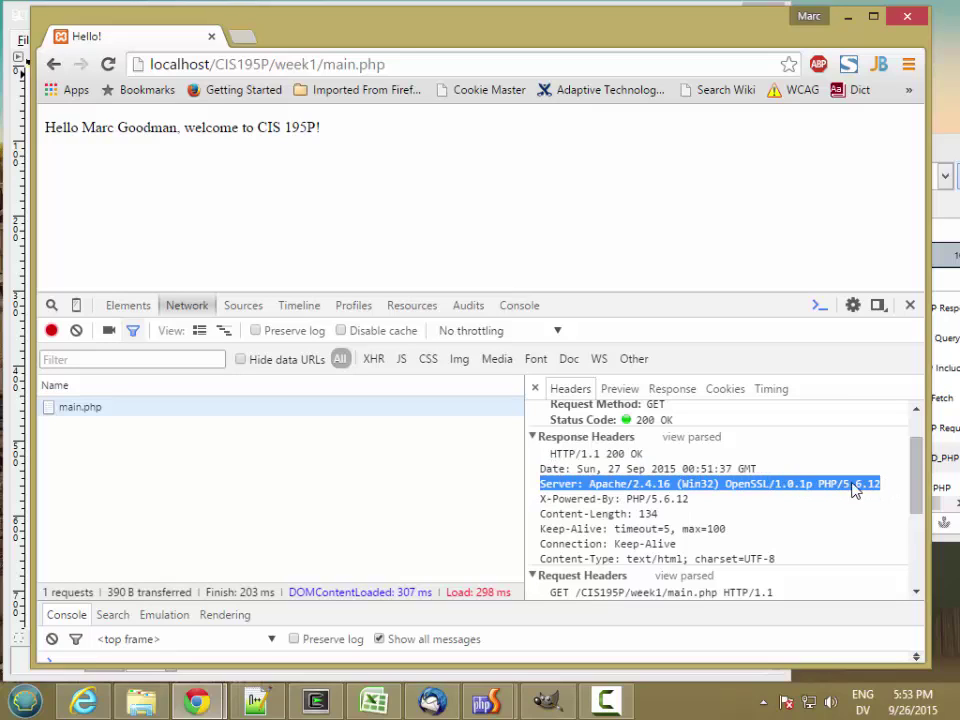
{"action": "left_click_drag", "start_coordinate": [541, 500], "coordinate": [688, 503]}
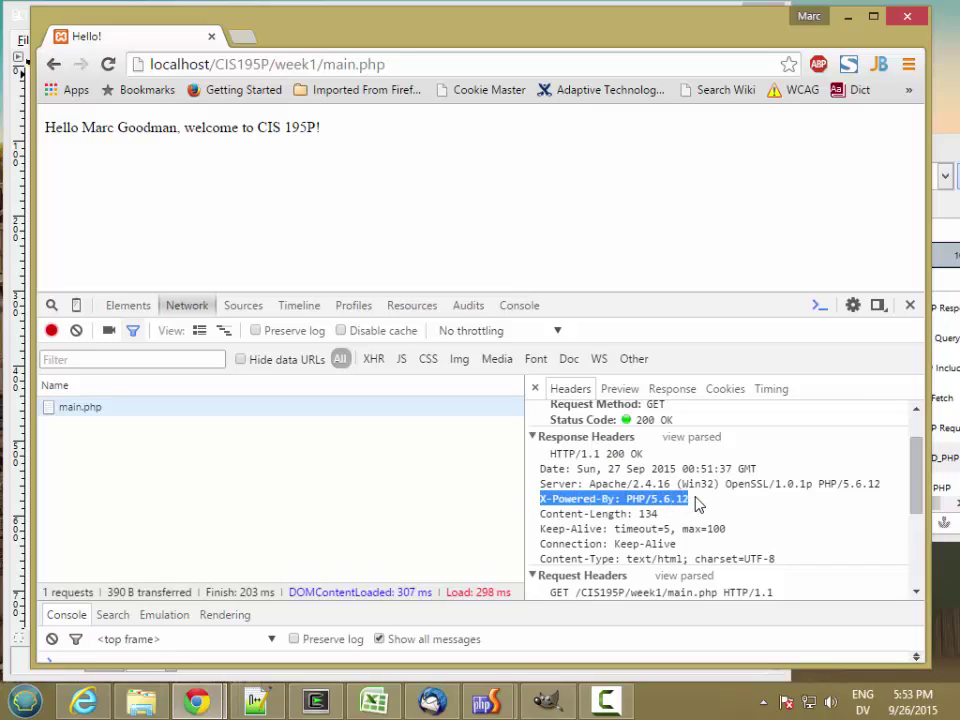
{"action": "left_click", "coordinate": [546, 507]}
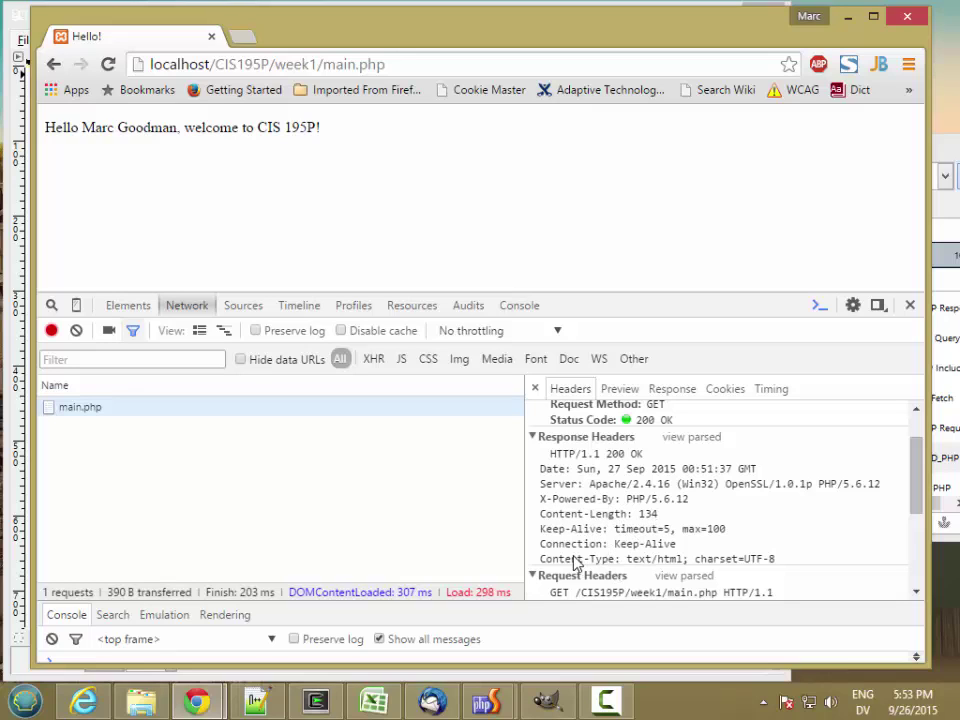
{"action": "left_click_drag", "start_coordinate": [628, 565], "coordinate": [780, 568]}
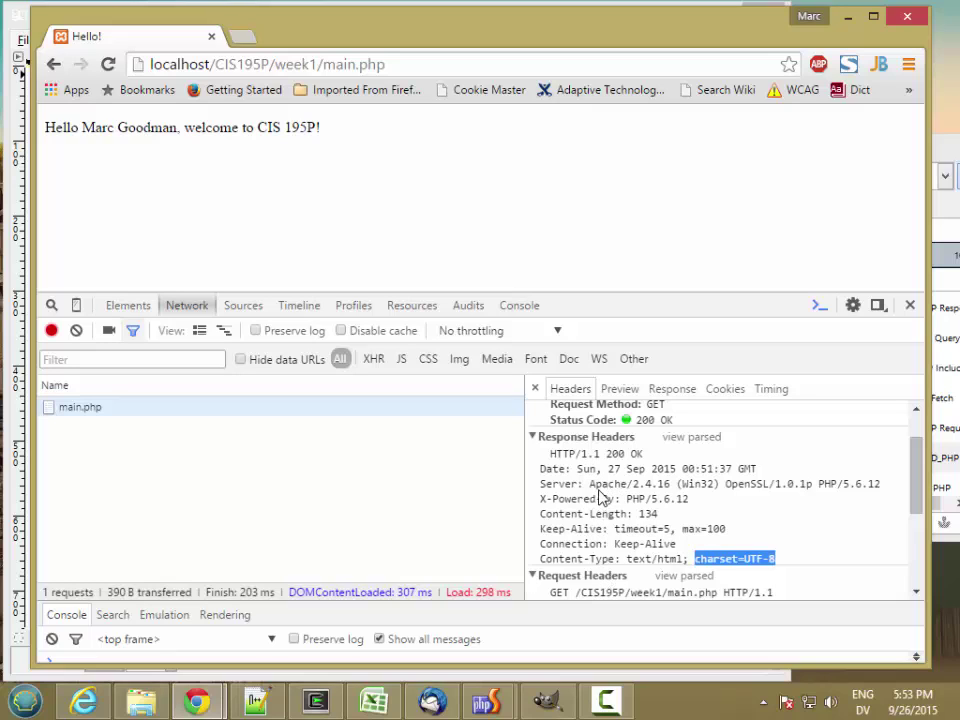
View and select main.php's returned HTML in the Response tab, then close DevTools
{"action": "left_click", "coordinate": [672, 389]}
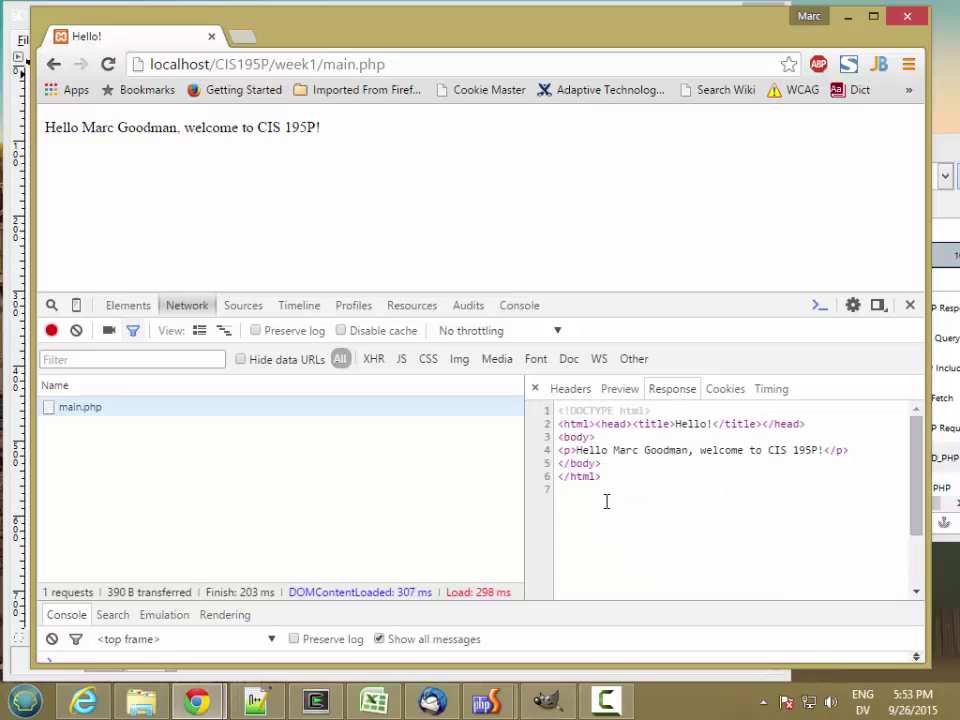
{"action": "left_click_drag", "start_coordinate": [606, 501], "coordinate": [548, 398]}
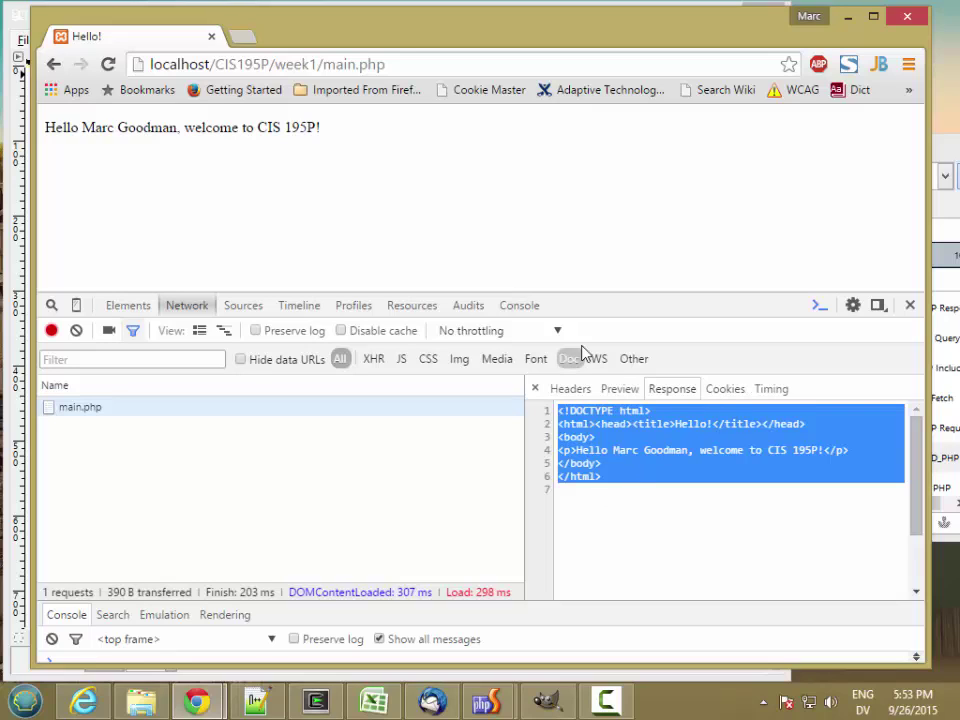
{"action": "left_click", "coordinate": [911, 305]}
Minimize Chrome and turn on the File Fetch layer to show the Page arrows
{"action": "left_click", "coordinate": [846, 17]}
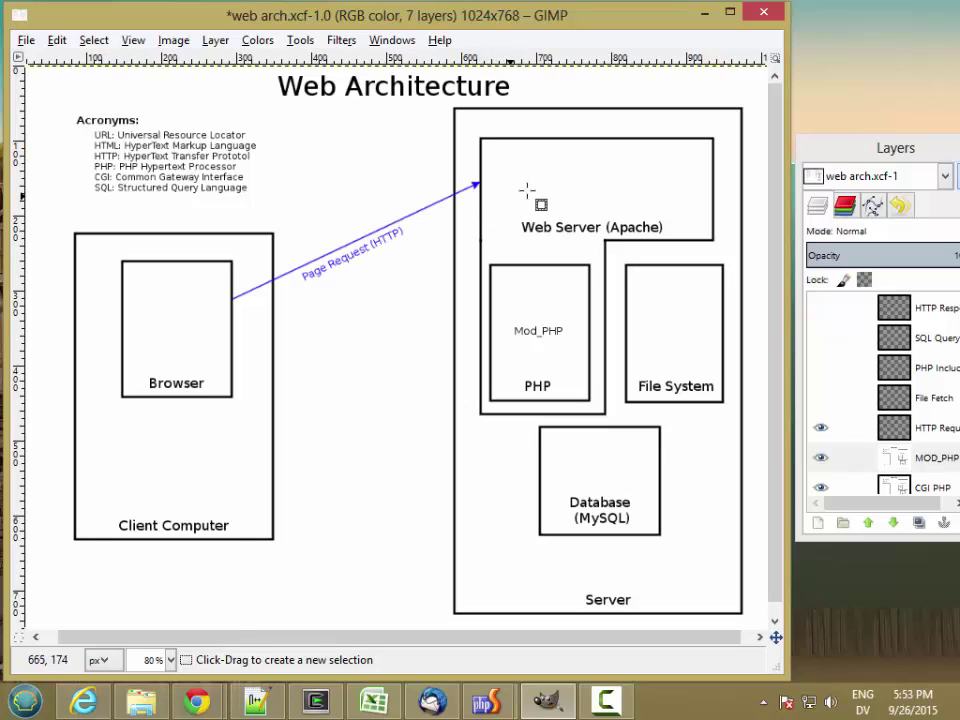
{"action": "left_click", "coordinate": [820, 399]}
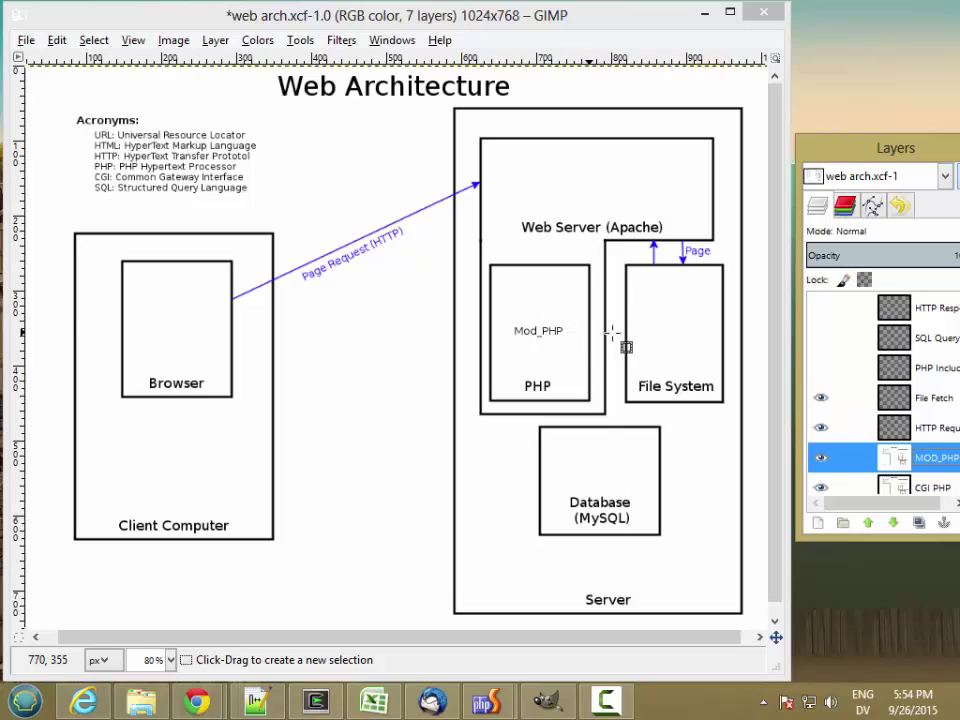
{"action": "left_click", "coordinate": [820, 368]}
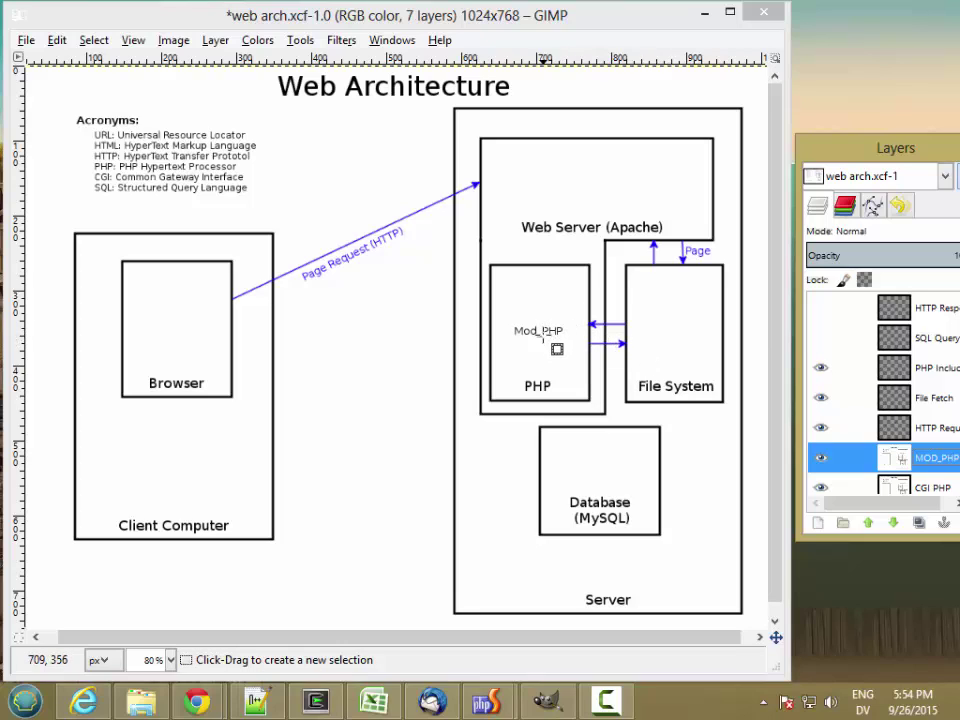
{"action": "left_click", "coordinate": [820, 369]}
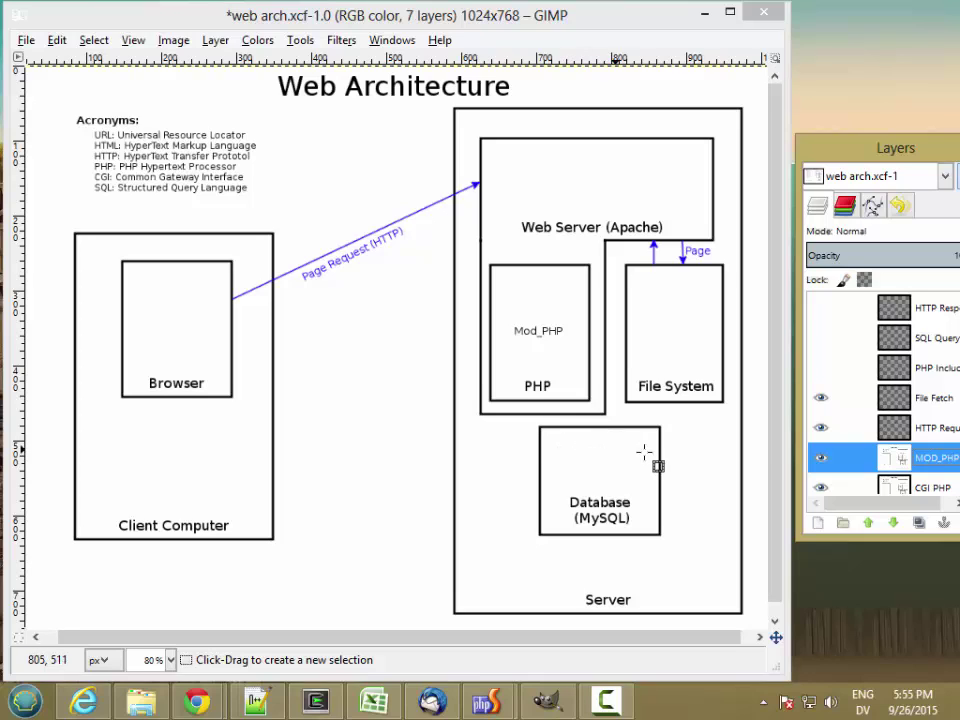
{"action": "left_click", "coordinate": [821, 337]}
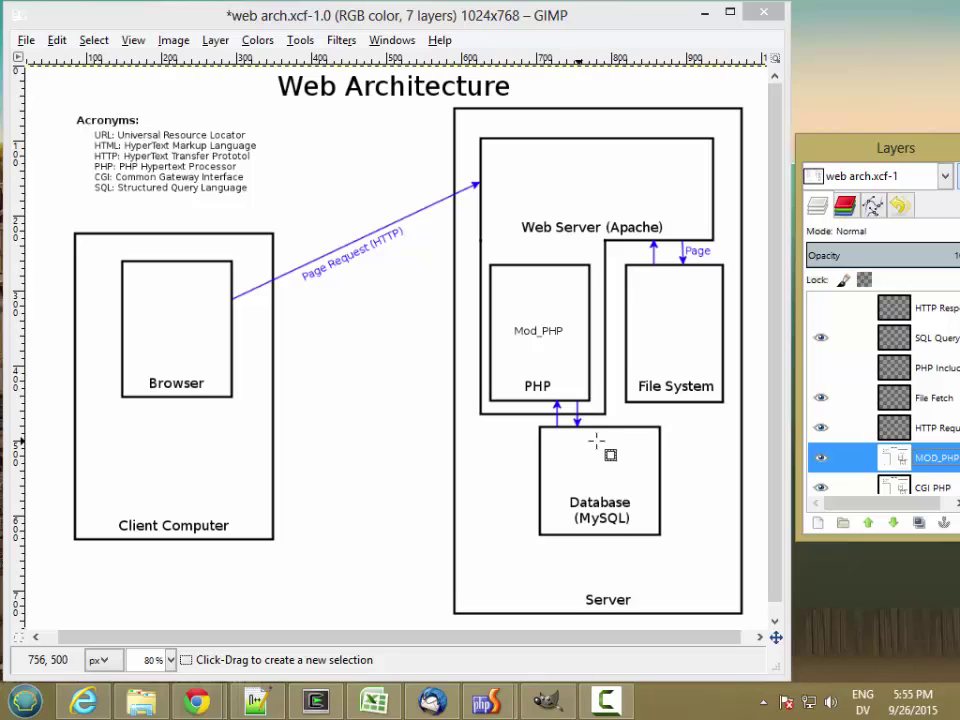
{"action": "left_click", "coordinate": [821, 338]}
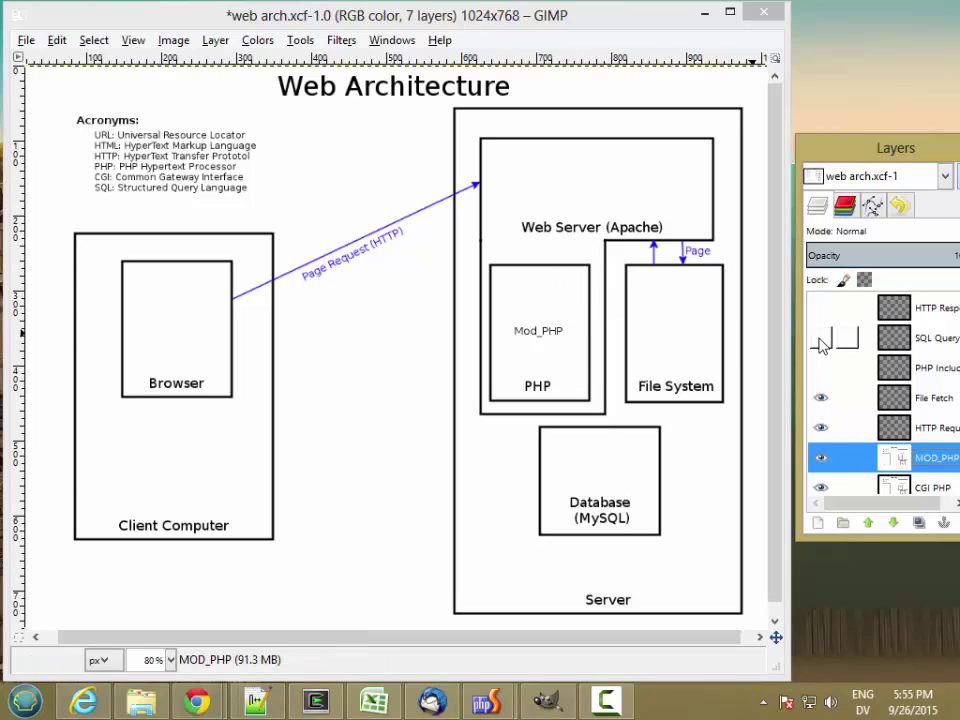
Turn on the HTTP Response layer to add the HTML Response (HTTP) arrow back to Browser
{"action": "left_click", "coordinate": [820, 308]}
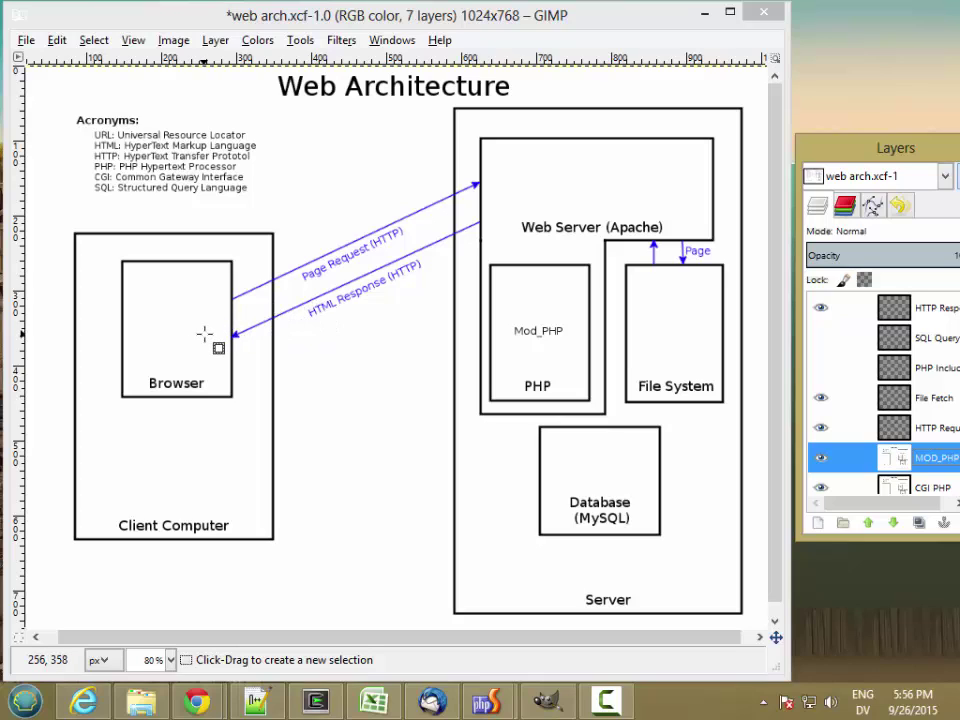
{"action": "left_click", "coordinate": [820, 307]}
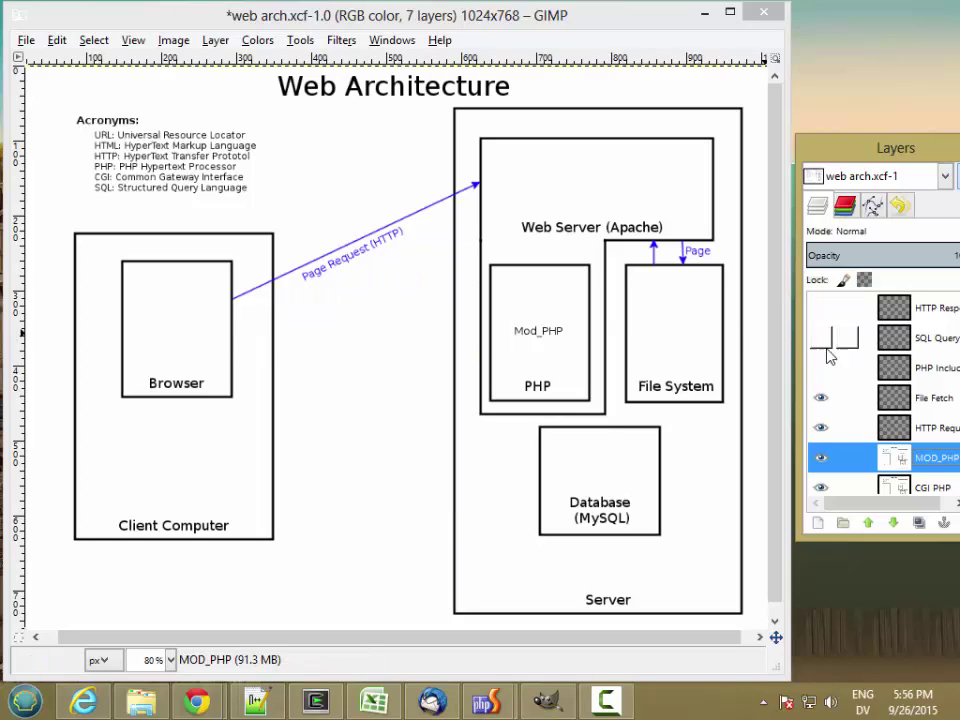
{"action": "left_click", "coordinate": [822, 397]}
{"action": "left_click", "coordinate": [822, 427]}
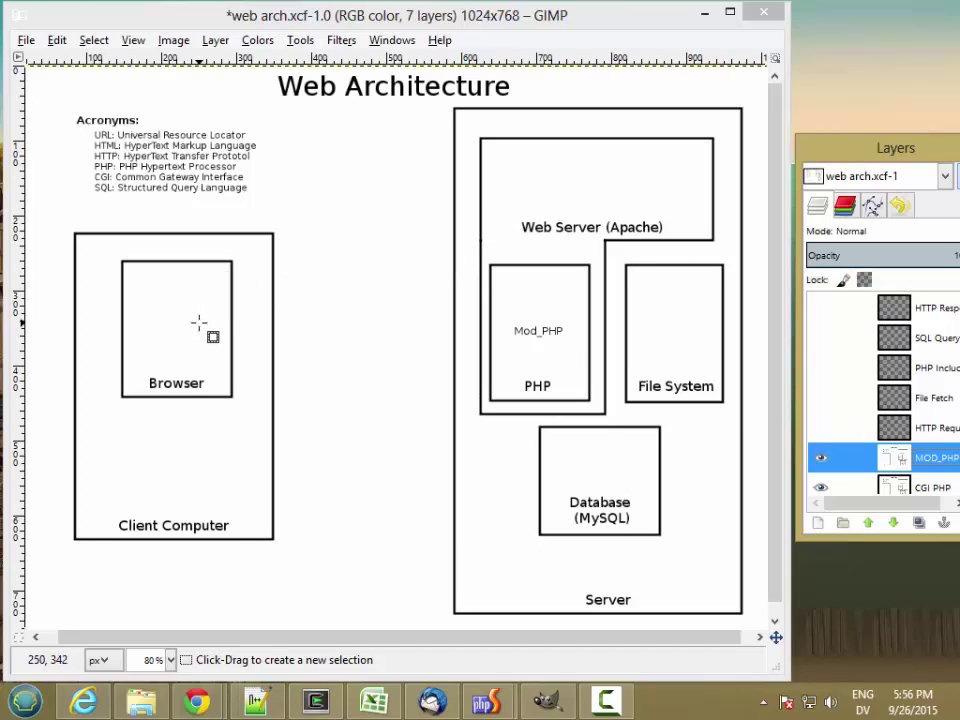
{"action": "left_click", "coordinate": [820, 427]}
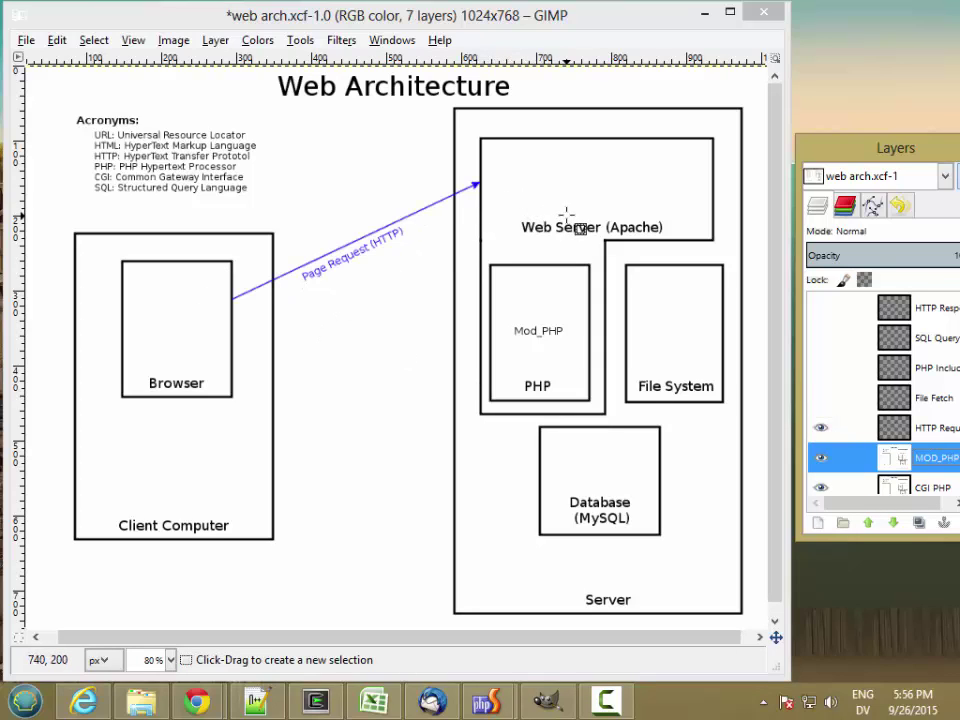
{"action": "left_click", "coordinate": [820, 397]}
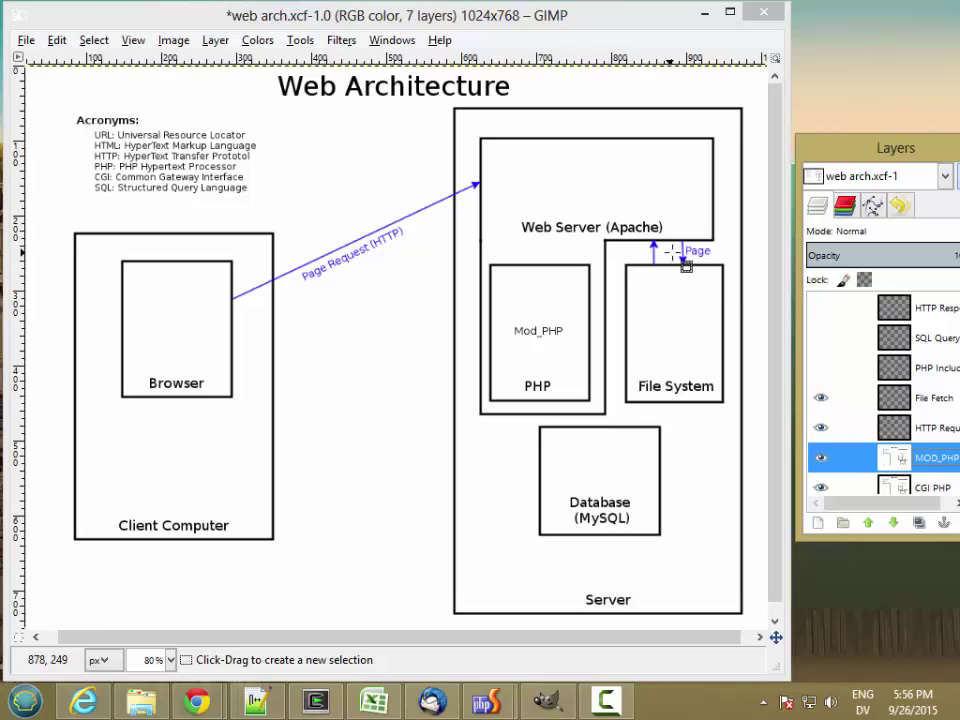
{"action": "left_click", "coordinate": [821, 308]}
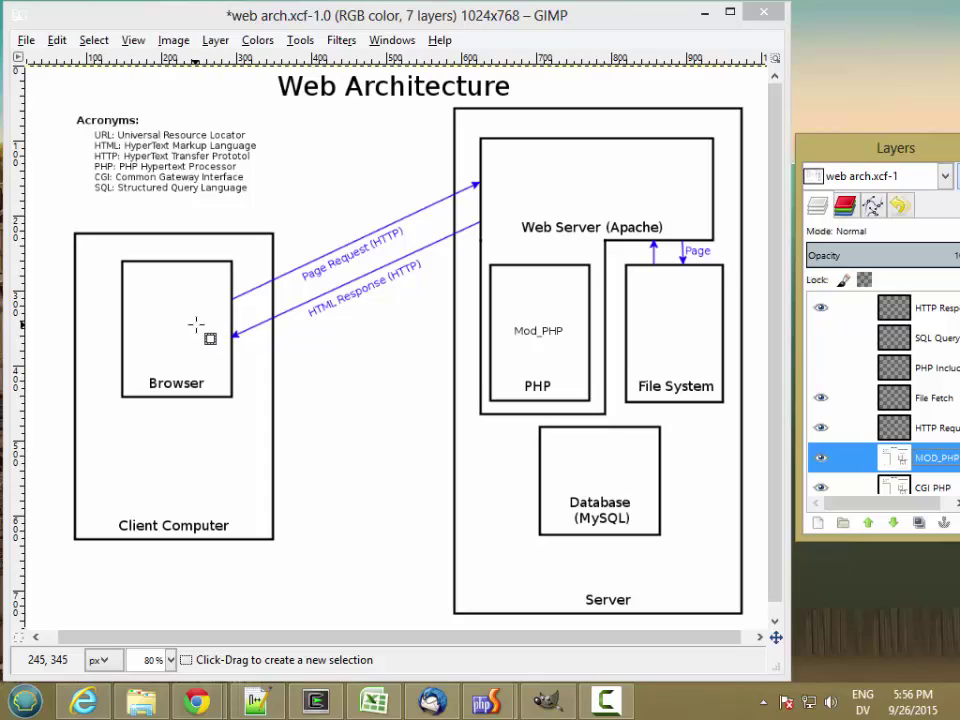
{"action": "left_click", "coordinate": [821, 308]}
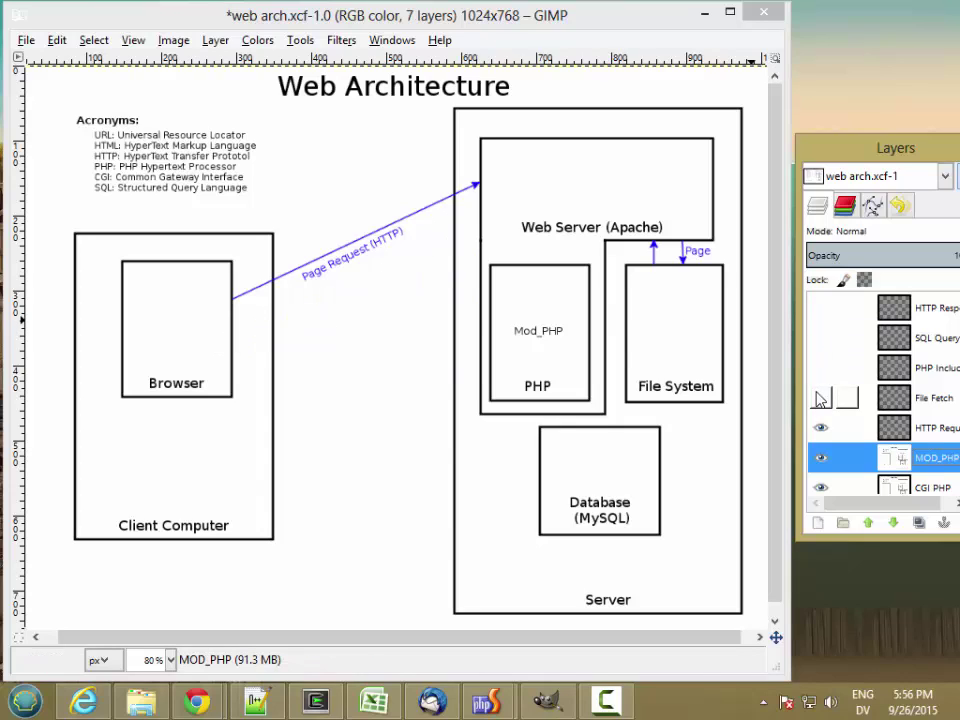
{"action": "left_click", "coordinate": [821, 398]}
{"action": "left_click", "coordinate": [821, 428]}
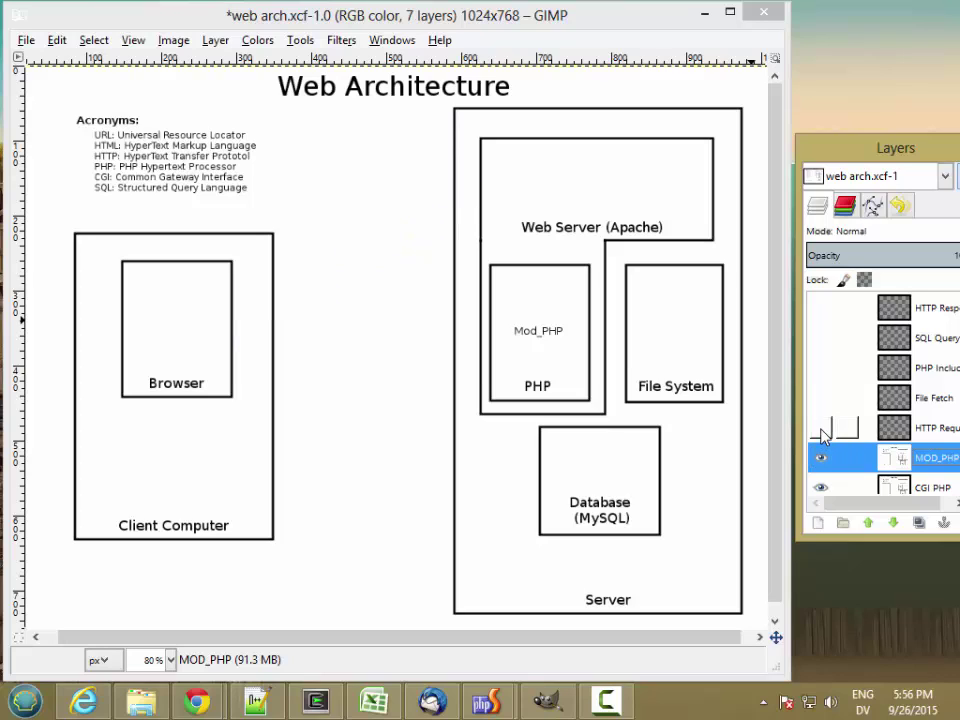
{"action": "left_click", "coordinate": [821, 428]}
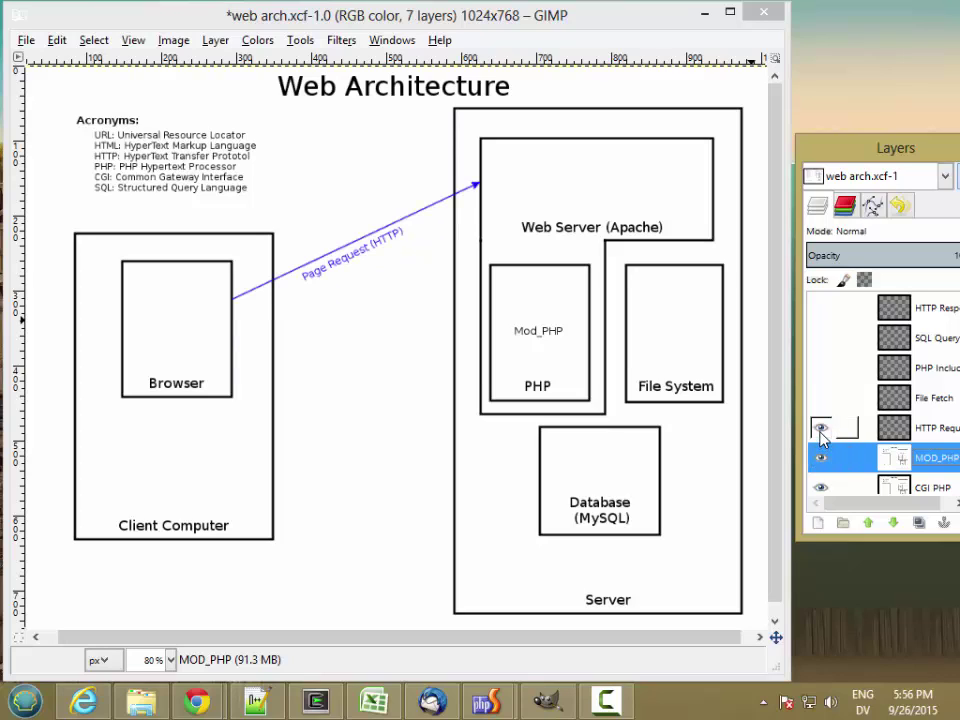
{"action": "left_click", "coordinate": [821, 398]}
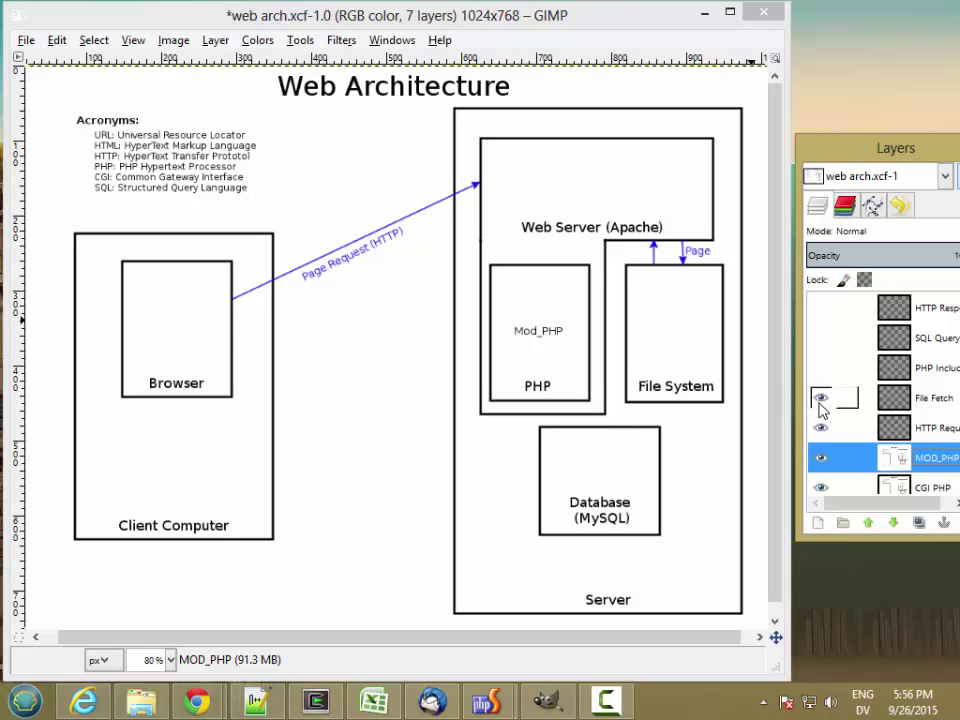
{"action": "left_click", "coordinate": [821, 309]}
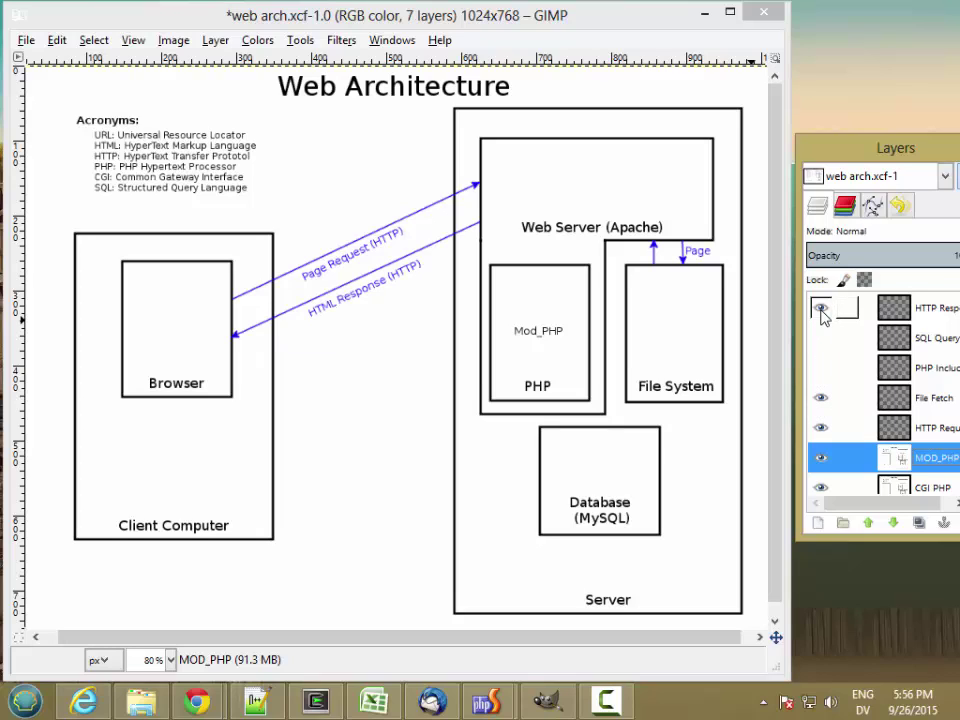
Hide the HTTP Response, File Fetch and HTTP Request layers, then re-show only HTTP Request
{"action": "left_click", "coordinate": [821, 309]}
{"action": "left_click", "coordinate": [821, 398]}
{"action": "left_click", "coordinate": [821, 428]}
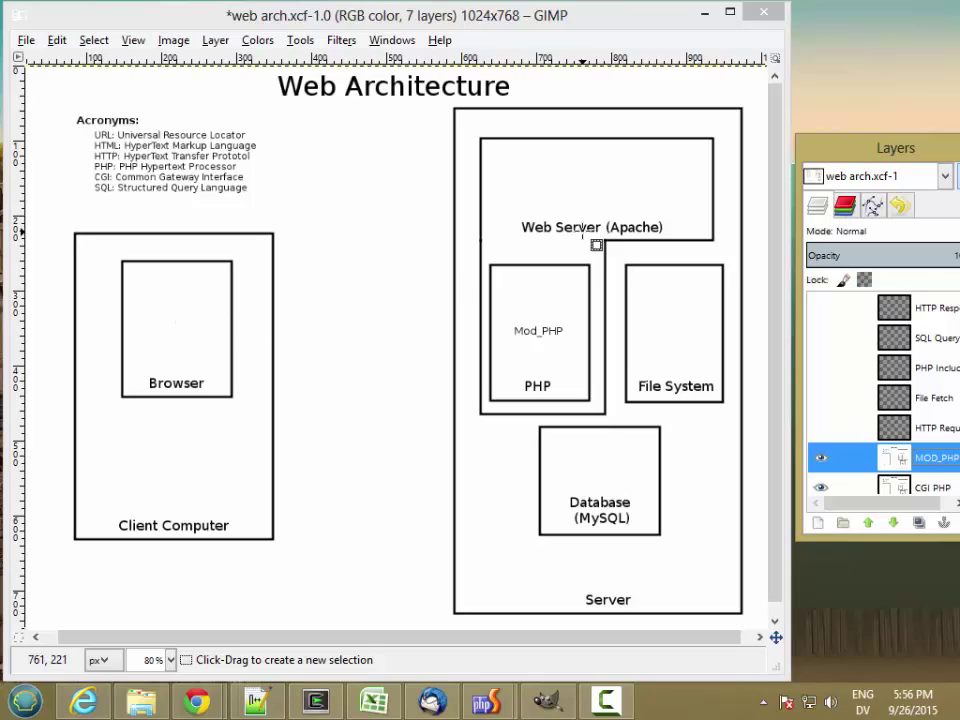
{"action": "left_click", "coordinate": [820, 428]}
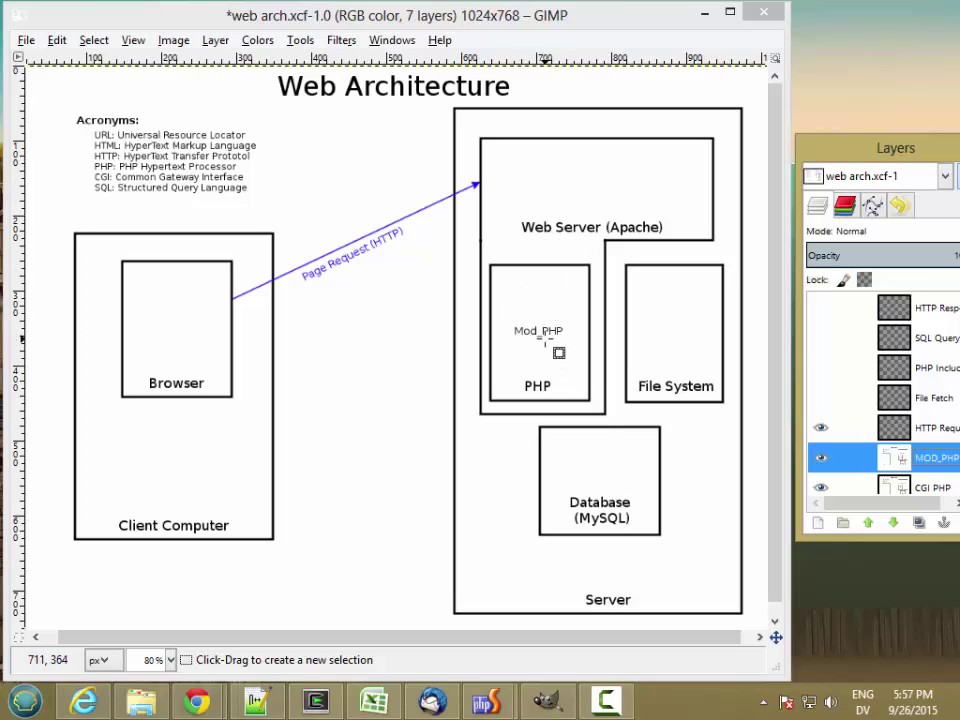
Turn File Fetch and HTTP Response back on, leaving PHP Include and SQL Query hidden
{"action": "mouse_move", "coordinate": [829, 386]}
{"action": "left_mouse_down"}
{"action": "mouse_move", "coordinate": [831, 358]}
{"action": "mouse_move", "coordinate": [829, 399]}
{"action": "left_mouse_up"}
{"action": "left_click", "coordinate": [822, 398]}
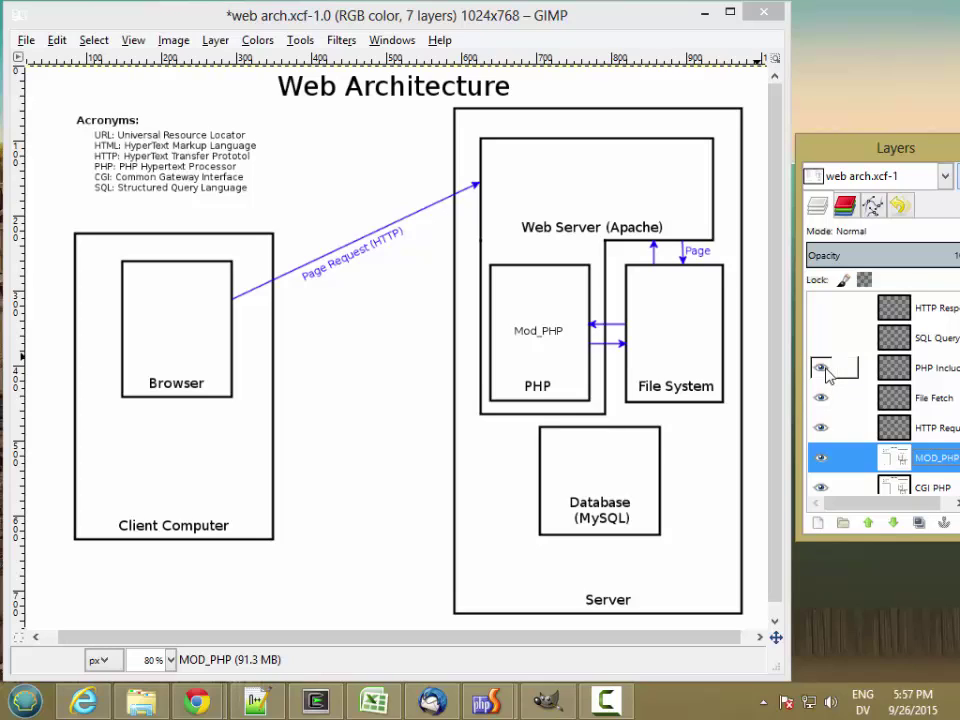
{"action": "left_click", "coordinate": [824, 372]}
{"action": "left_click", "coordinate": [821, 338]}
{"action": "left_click", "coordinate": [821, 338]}
{"action": "left_click", "coordinate": [822, 313]}
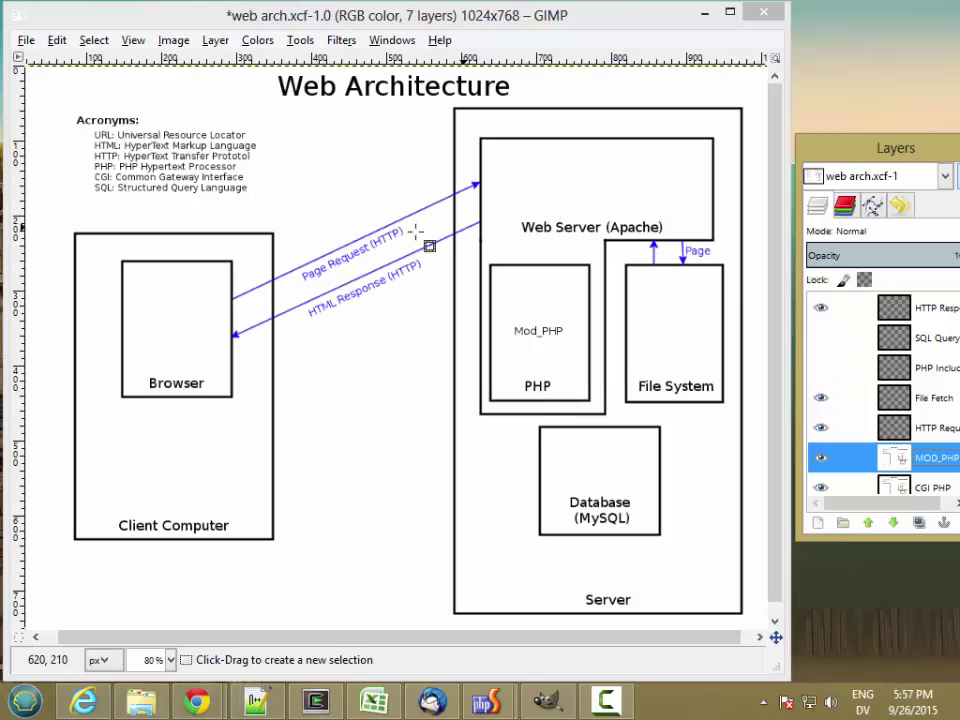